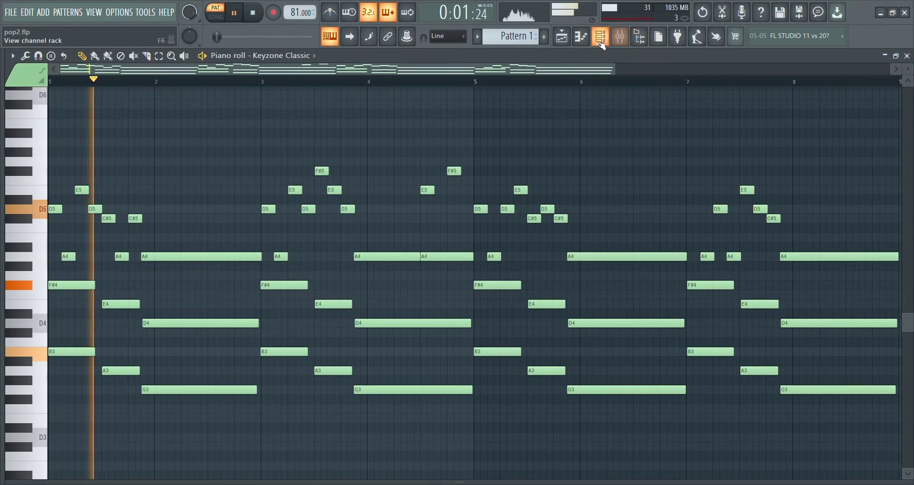
- Open the Keyzone Classic instrument from the channel rack and move its window over the piano roll to view its settings
click(604, 29)
click(391, 78)
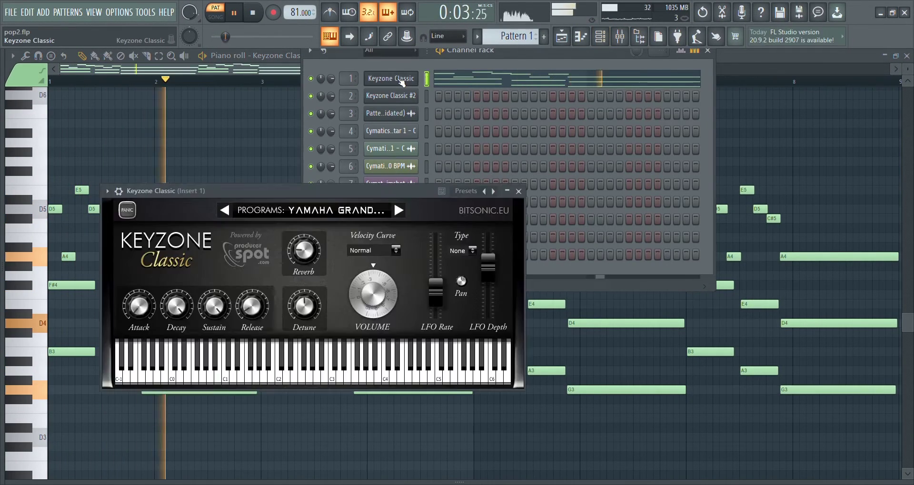
drag(334, 186, 484, 137)
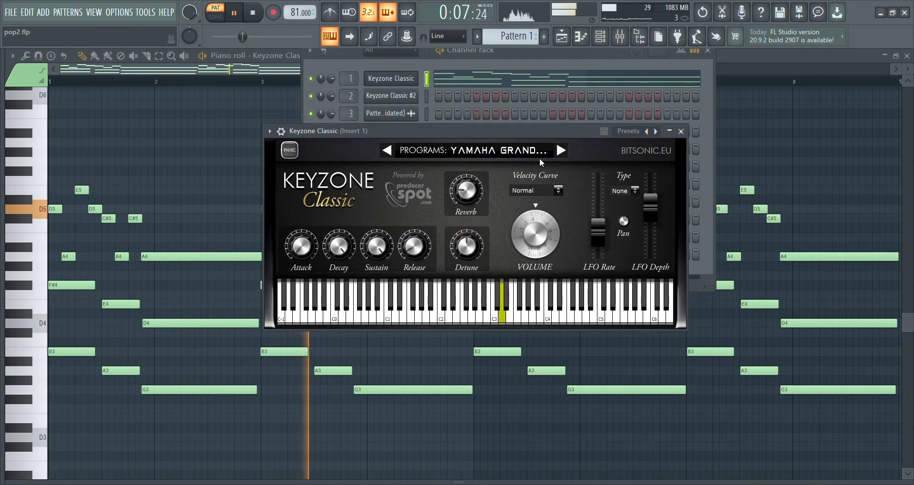
- Adjust the frequencies of bands 1 and 7 in the Fruity parametric EQ 2 on Insert 1
click(614, 35)
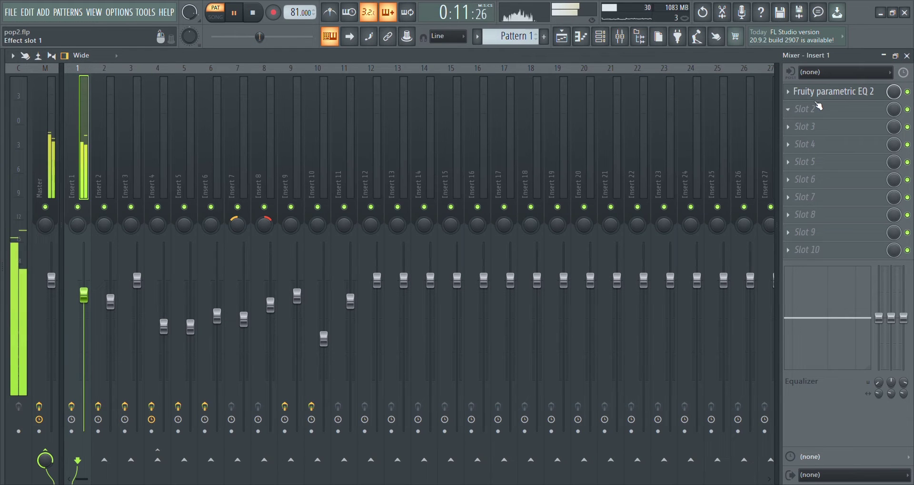
click(836, 94)
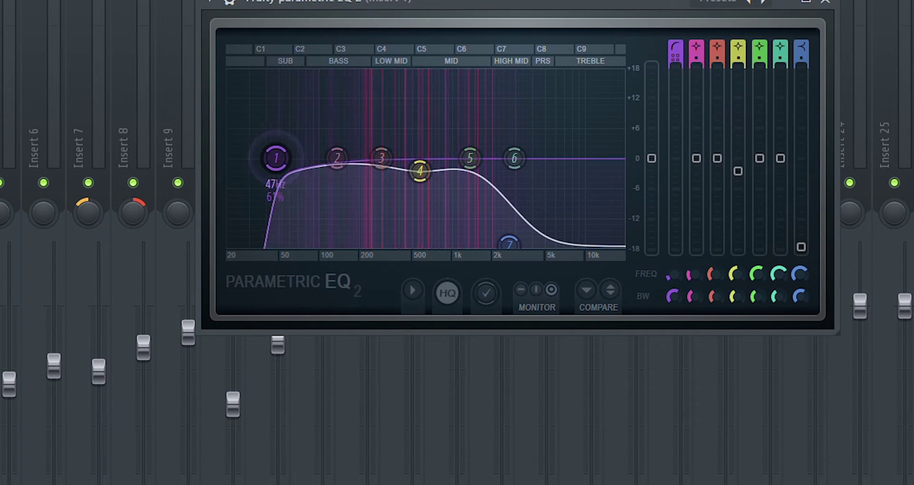
mouse_move(290, 158)
mouse_down()
mouse_move(247, 158)
mouse_move(286, 158)
mouse_up()
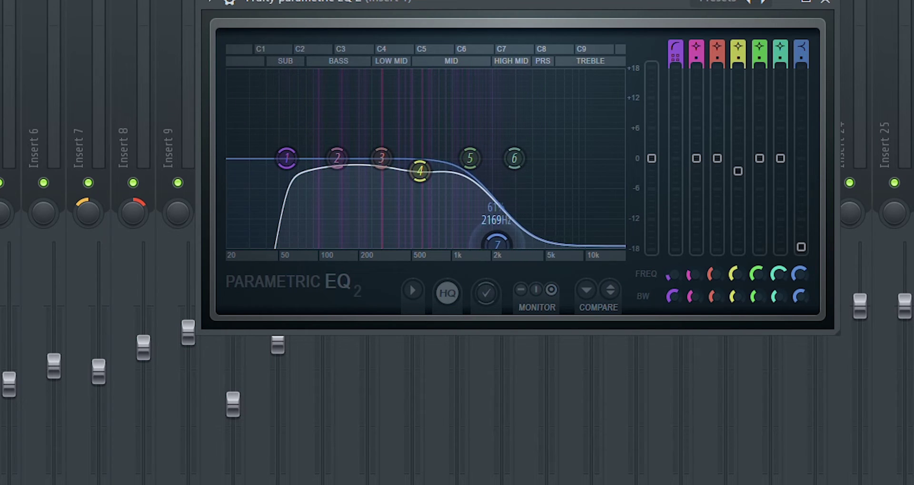
mouse_move(496, 244)
mouse_down()
mouse_move(619, 245)
mouse_move(510, 244)
mouse_up()
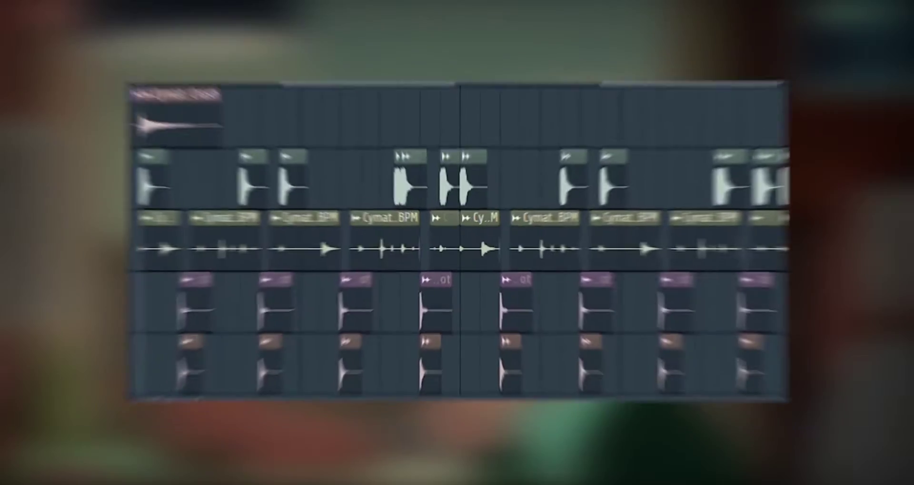
- Play the drum tracks and look through the folders of the Cymatics - Lofi Starter Pack in the widened browser, collapsing both again
key(space)
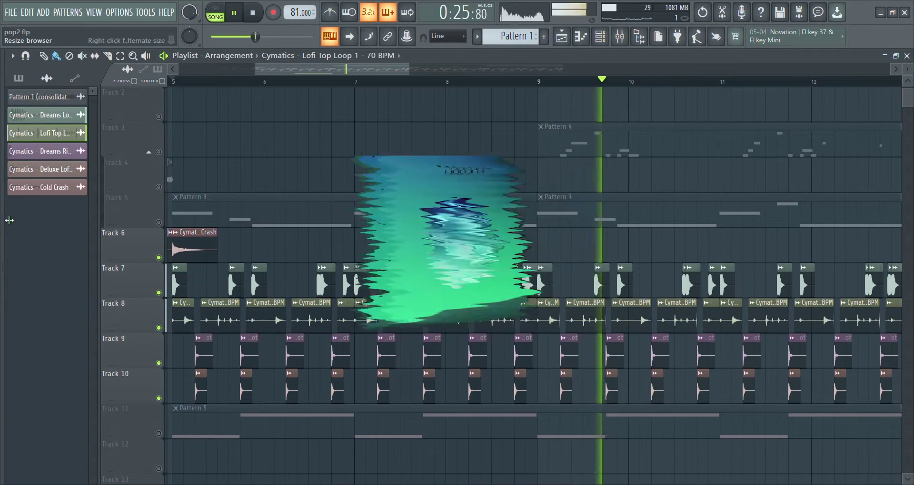
drag(6, 219, 243, 220)
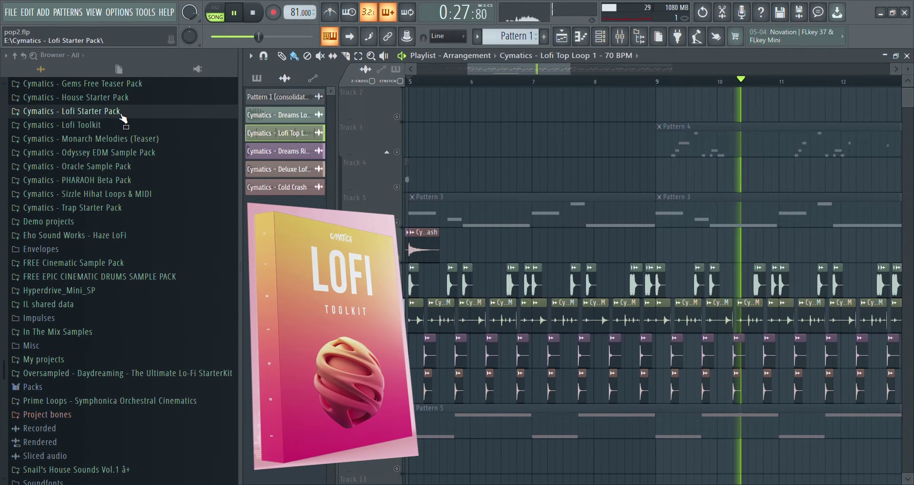
click(152, 114)
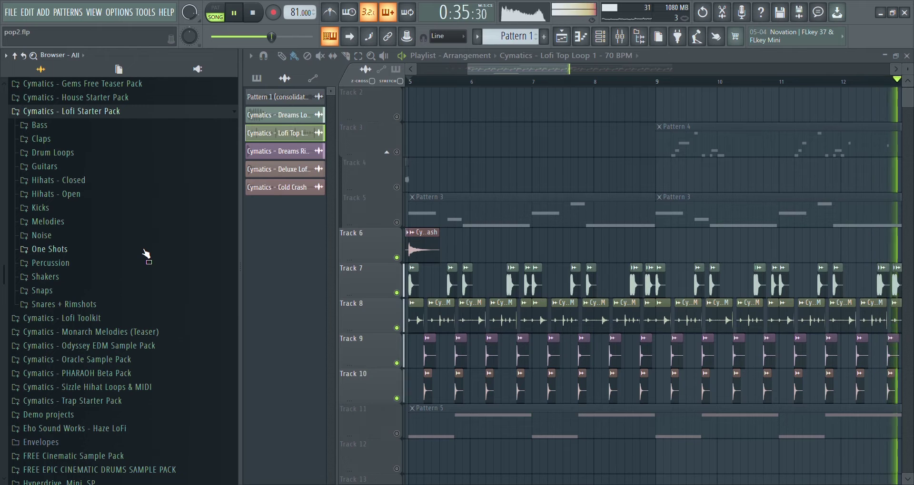
key(space)
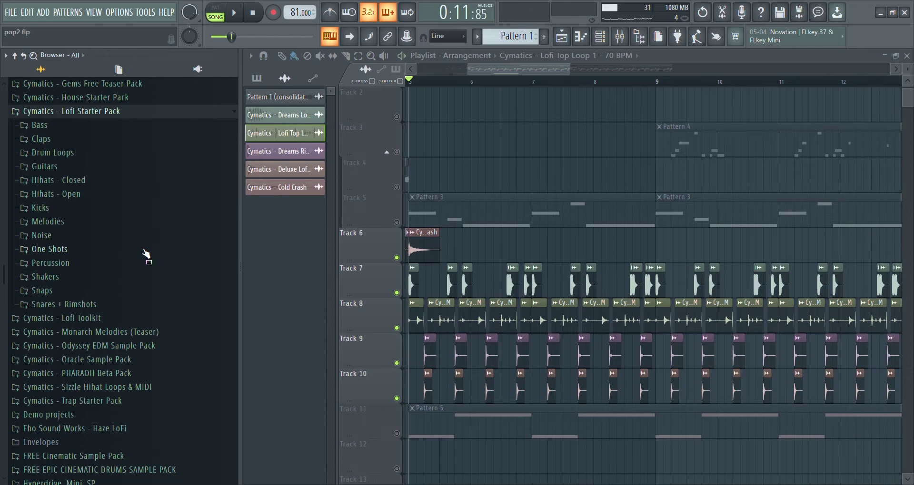
click(171, 114)
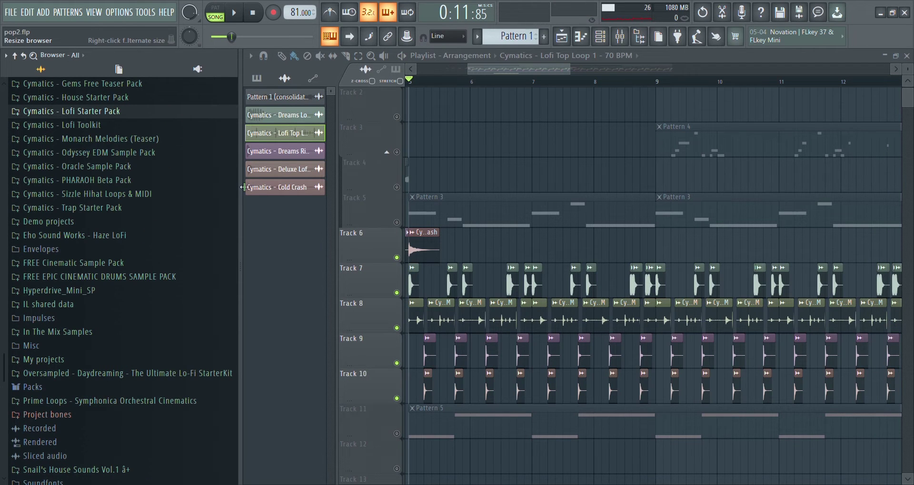
drag(247, 192, 28, 216)
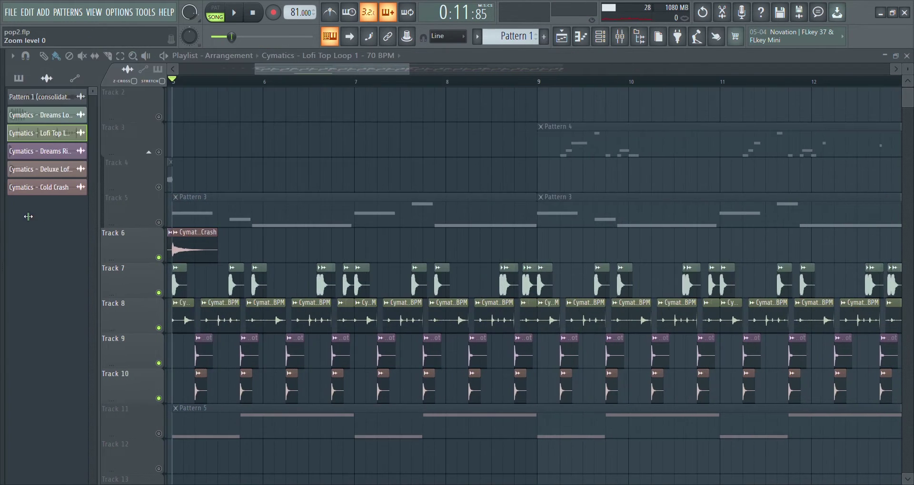
- Solo Tracks 9 and 10 in the playlist and listen to the layered rimshot and snare
scroll(288, 221, down, 1)
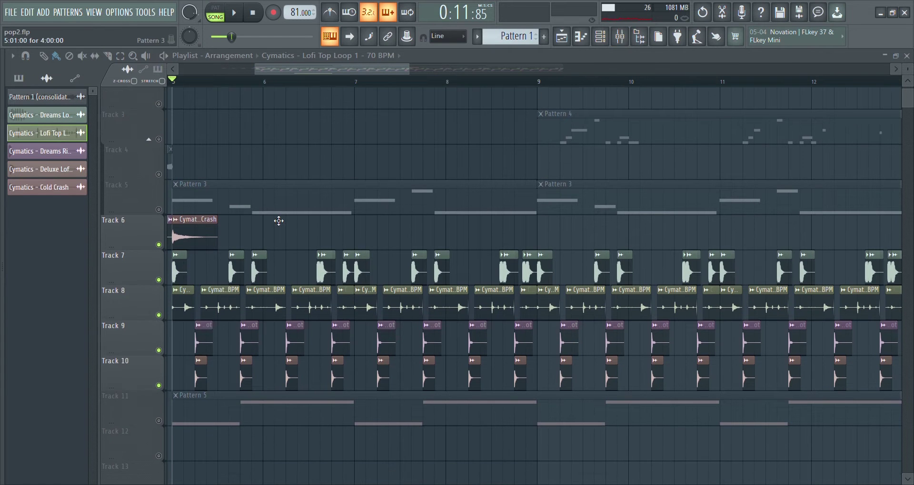
scroll(280, 77, up, 6)
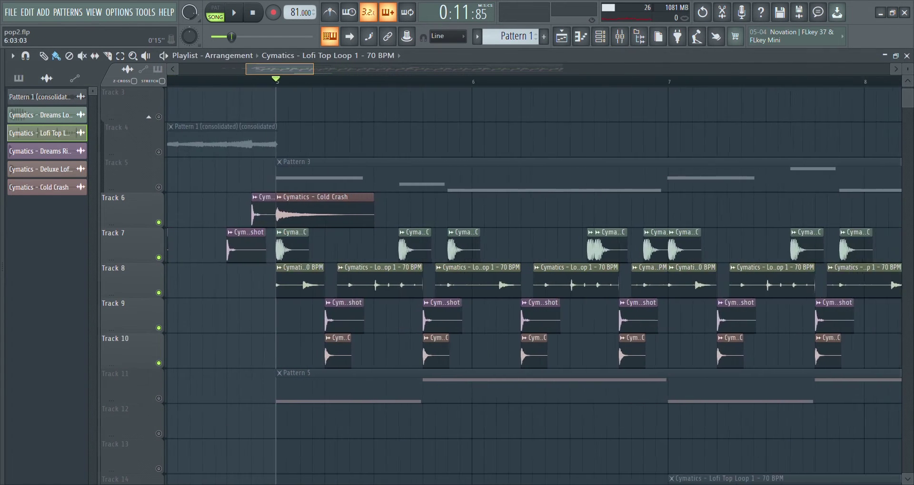
right_click(159, 328)
click(159, 363)
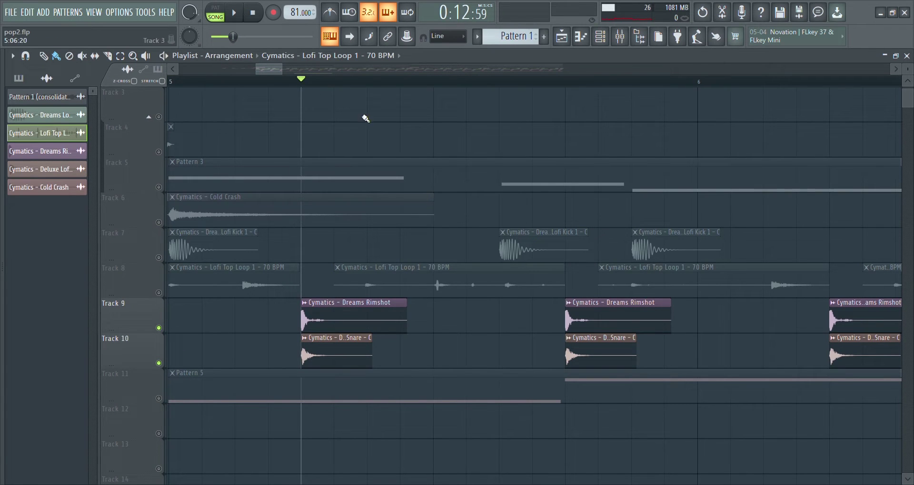
key(space)
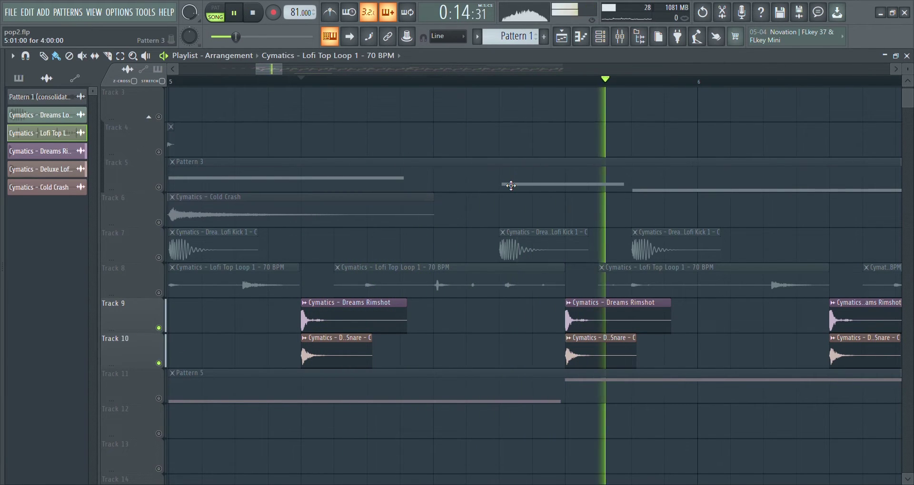
key(space)
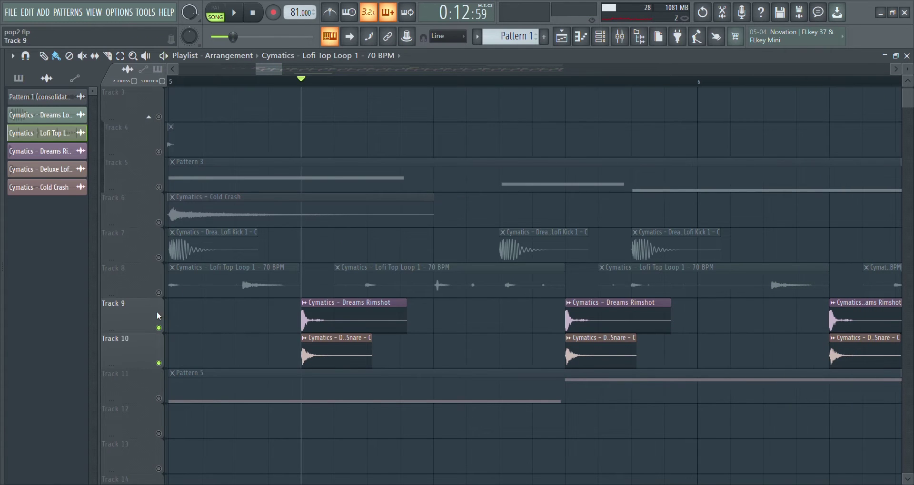
- Listen to the rimshot on Track 9 alone, and unmute Track 10 again
right_click(159, 328)
key(space)
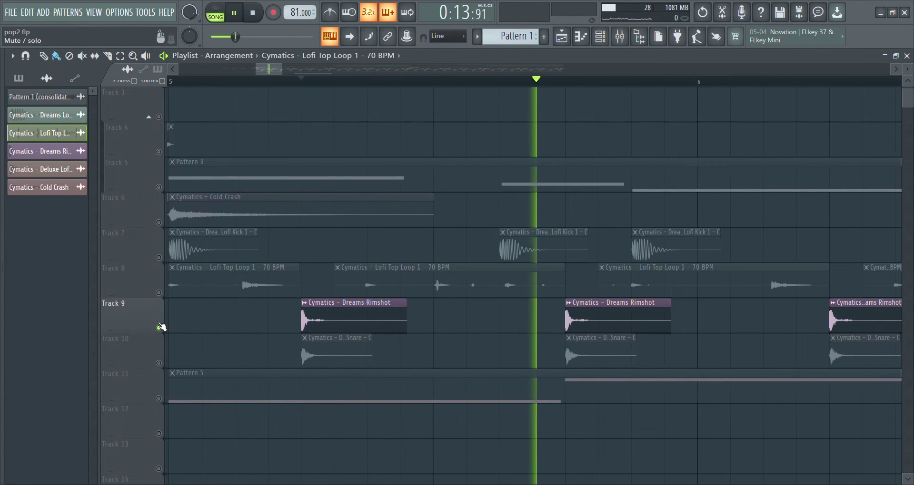
key(space)
click(159, 363)
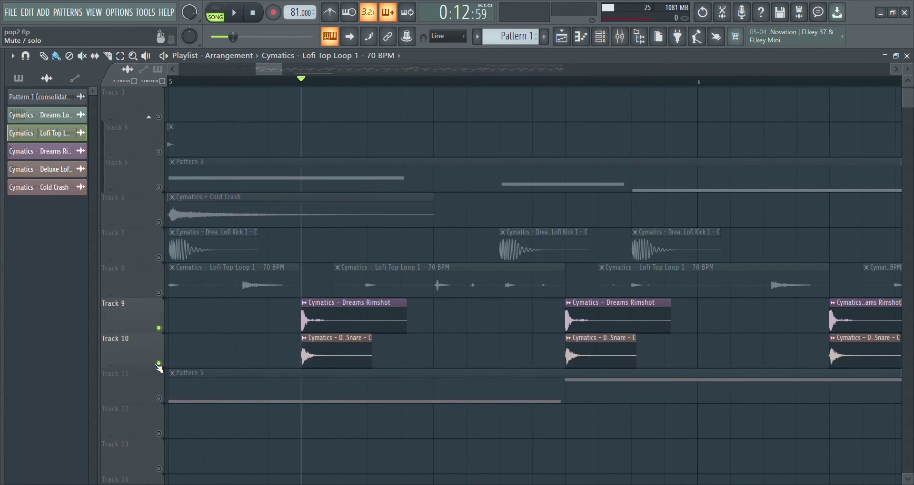
- Listen to the snare on Track 10 alone, and again together with the rimshot on Track 9
right_click(158, 363)
key(space)
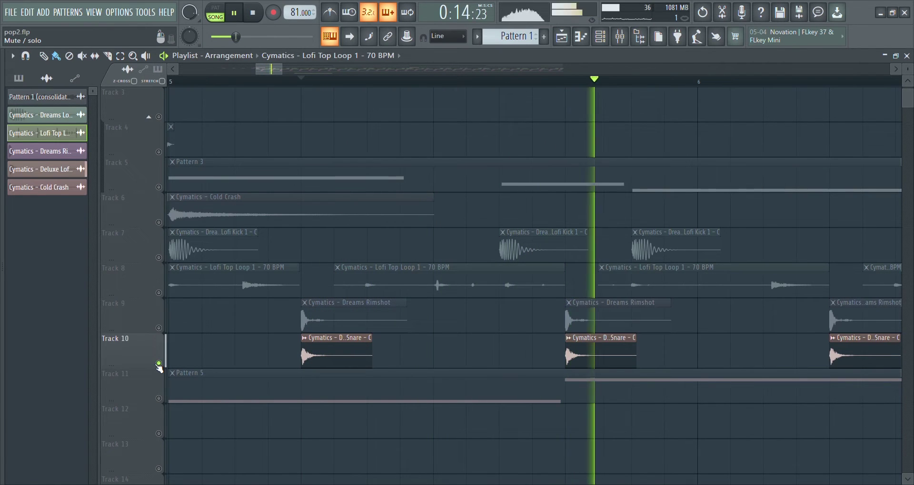
key(space)
click(159, 329)
key(space)
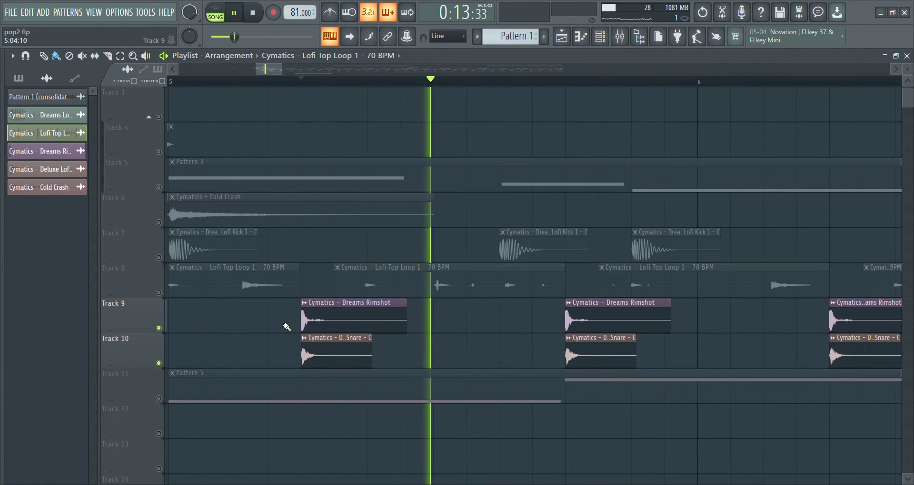
key(space)
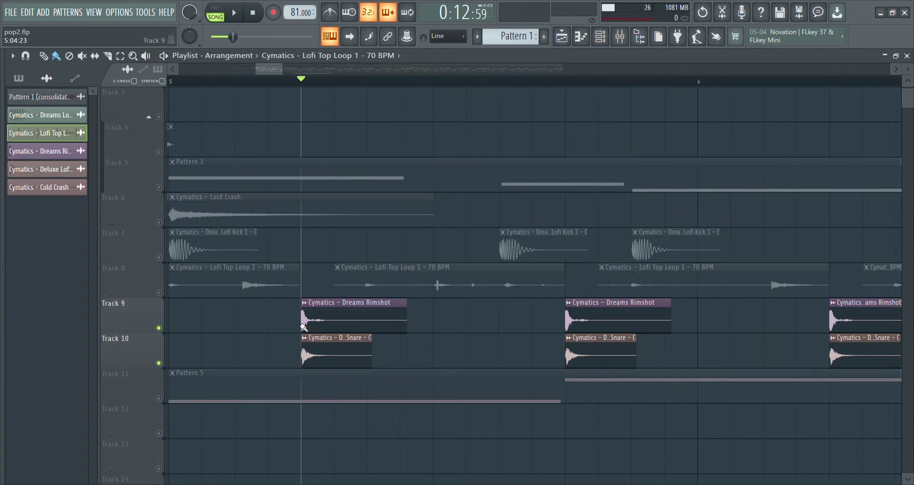
- Open the mixer and play the layered snares to examine the opposite panning on Inserts 7 and 8
key(F9)
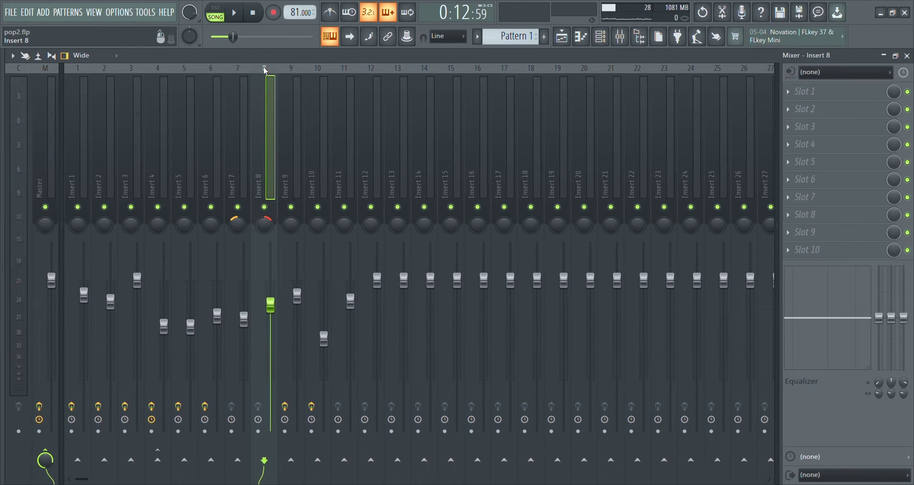
key(space)
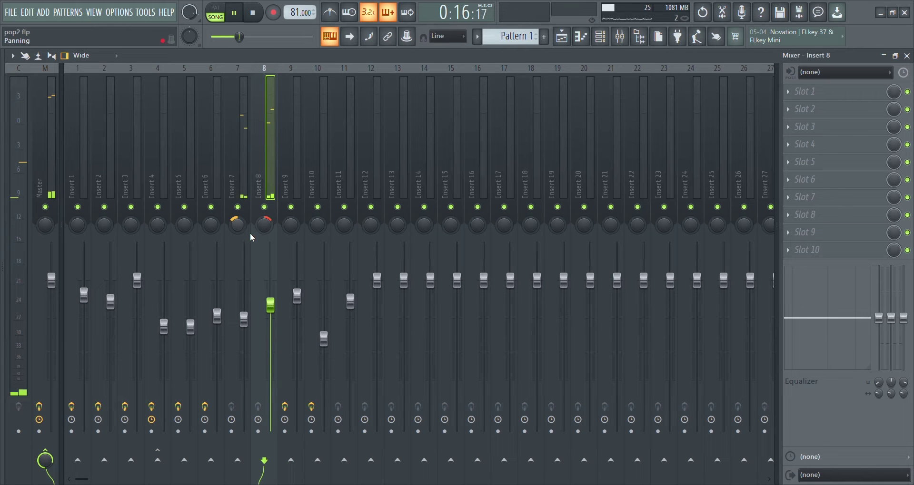
key(space)
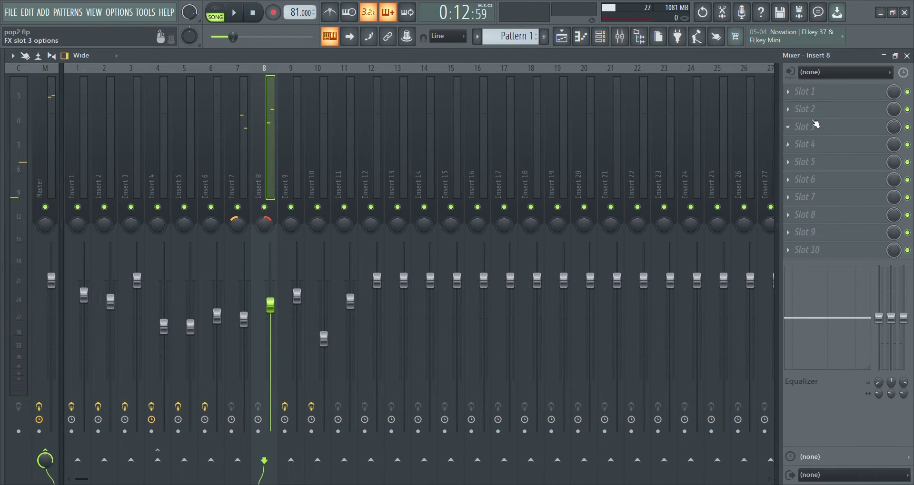
- Listen to the chopped Lofi Top Loop clips on Track 8 and to the uncut loop on Track 14, each soloed
click(553, 40)
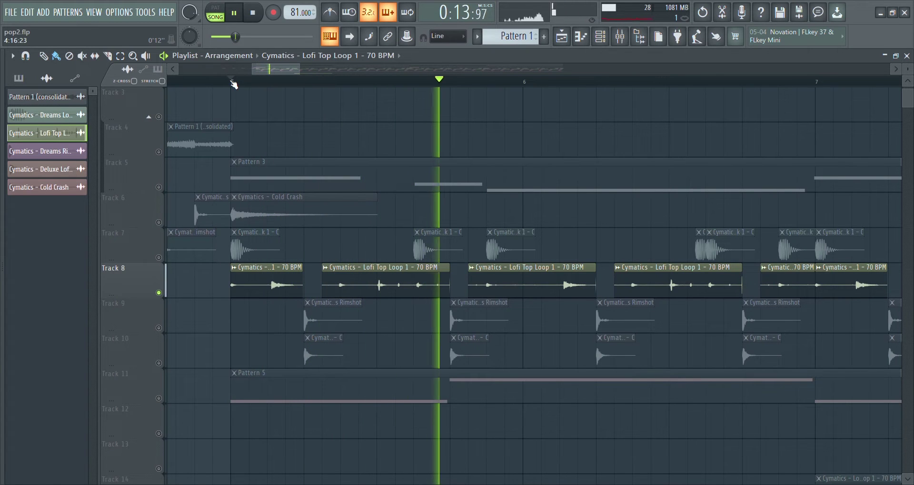
key(space)
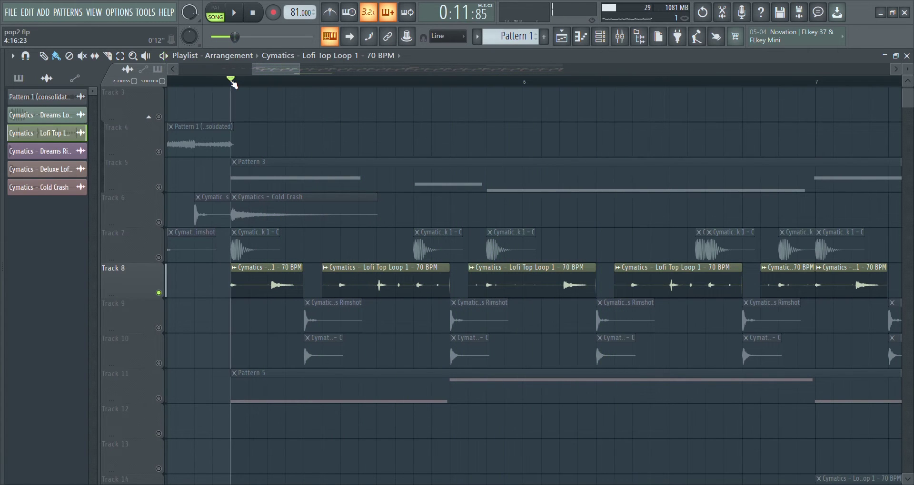
scroll(271, 114, down, 6)
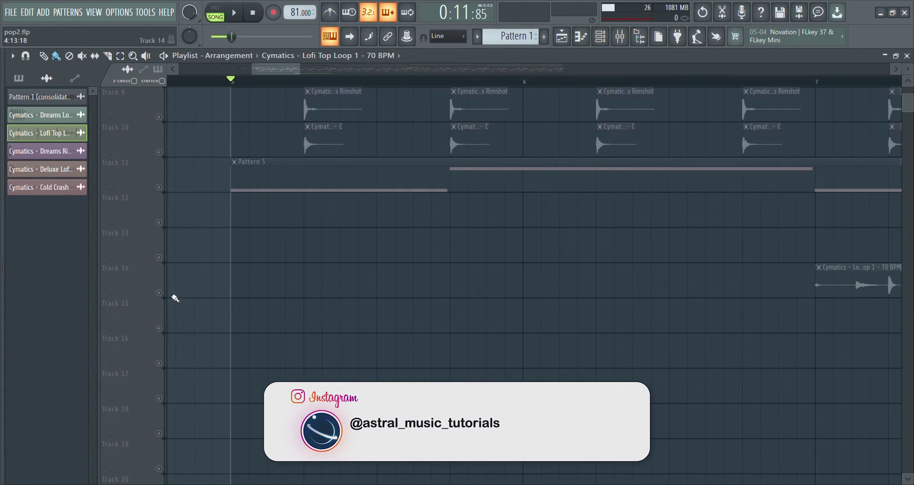
click(159, 293)
drag(273, 69, 276, 89)
key(space)
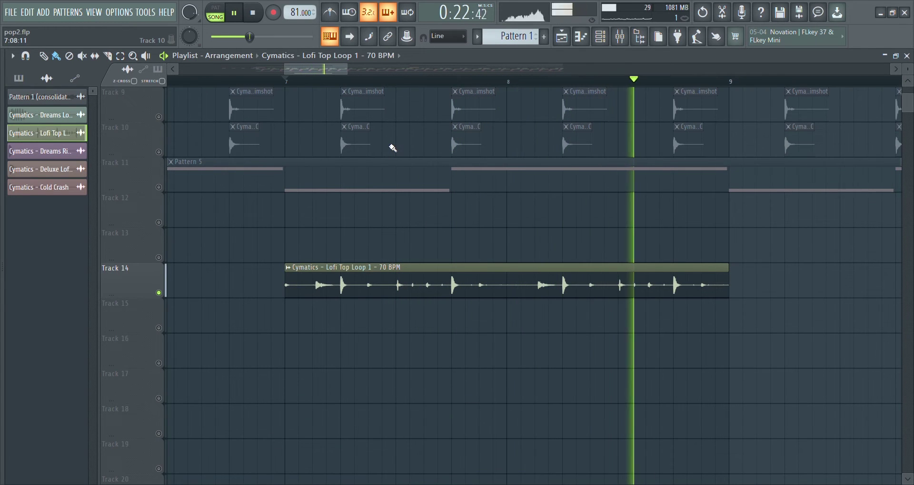
key(space)
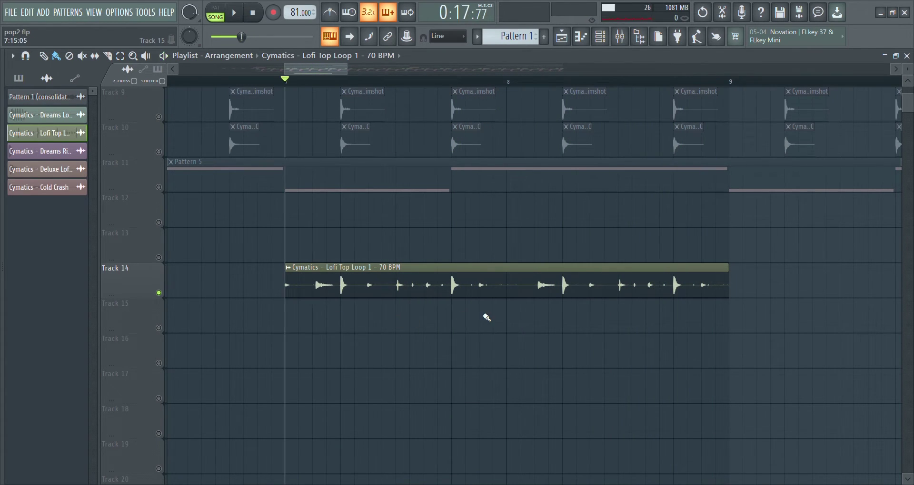
- Solo Track 8 from bar 5, unmute Tracks 9 and 10, and play the chopped top loop with the snares
scroll(443, 266, up, 2)
drag(327, 70, 263, 80)
right_click(159, 152)
scroll(326, 148, up, 2)
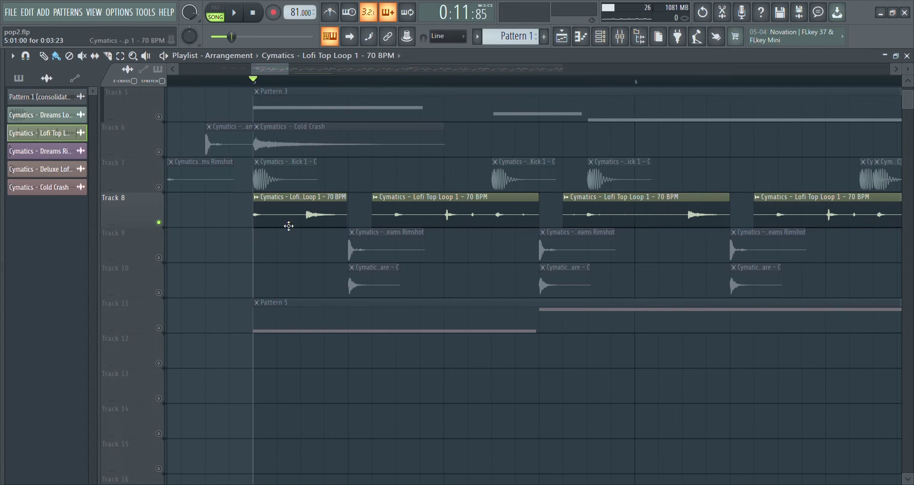
click(158, 258)
click(159, 293)
key(space)
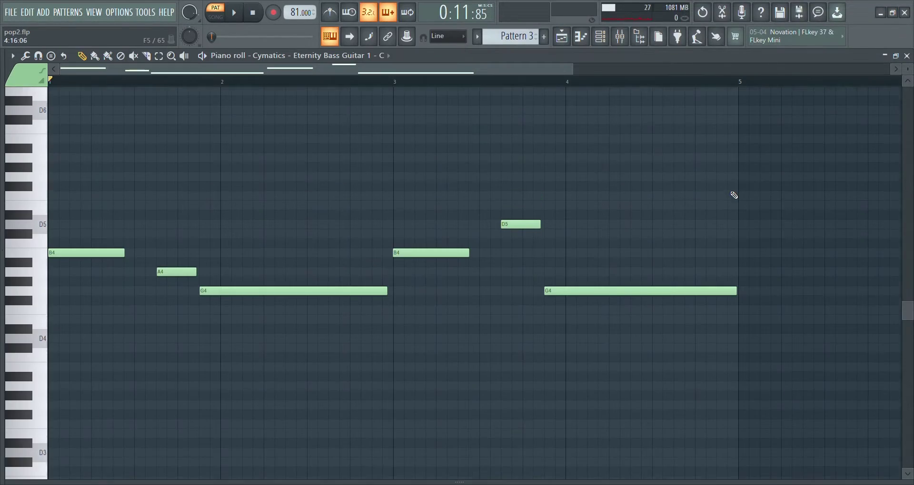
- Widen the browser and open the Bass Guitar folder under Basses in the Cymatics - Eternity Sample Pack
scroll(733, 196, up, 1)
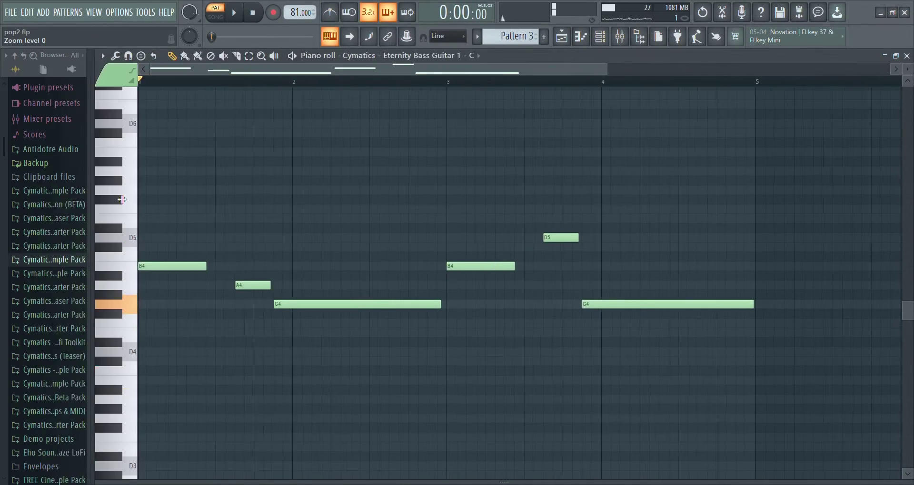
drag(122, 199, 241, 200)
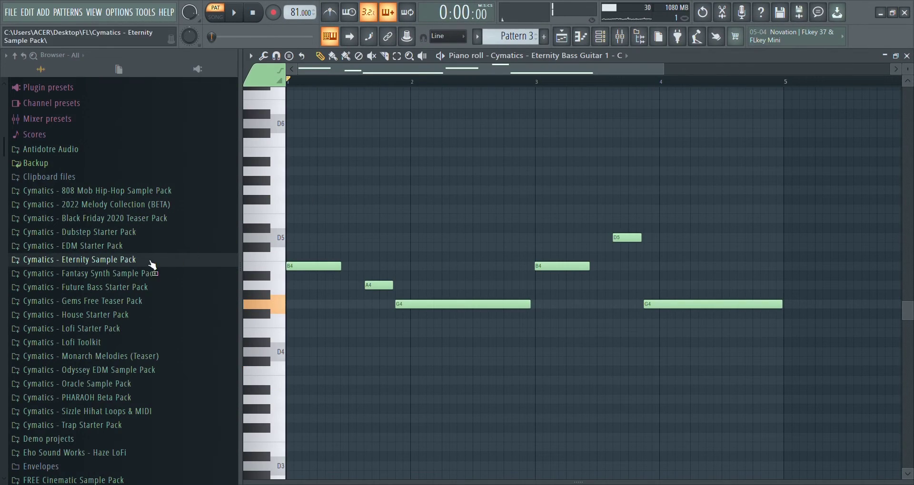
click(133, 265)
click(60, 301)
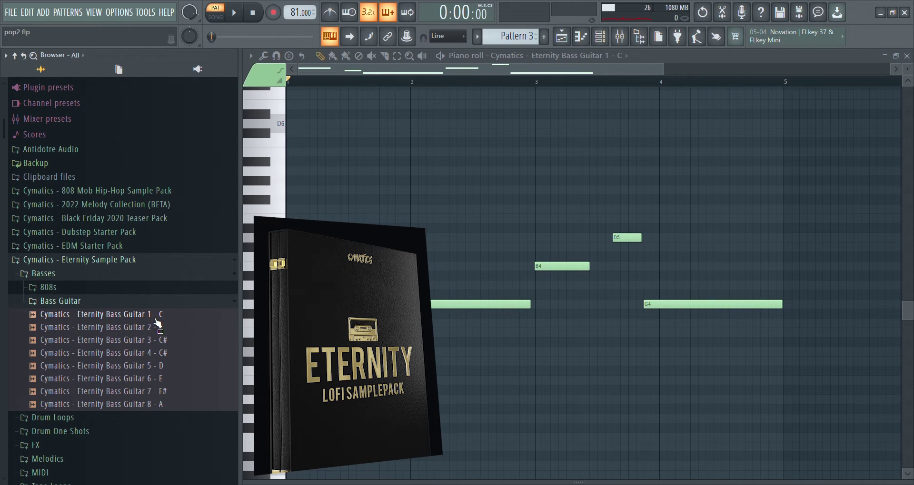
- Collapse the Eternity Sample Pack folder, and inspect the multiband compressor and parametric EQ on bass Insert 4 in the mixer
click(145, 264)
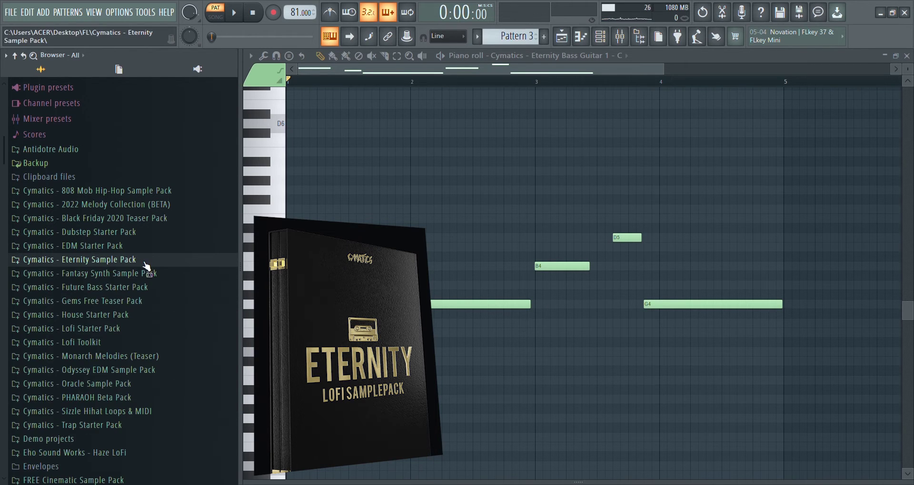
click(620, 43)
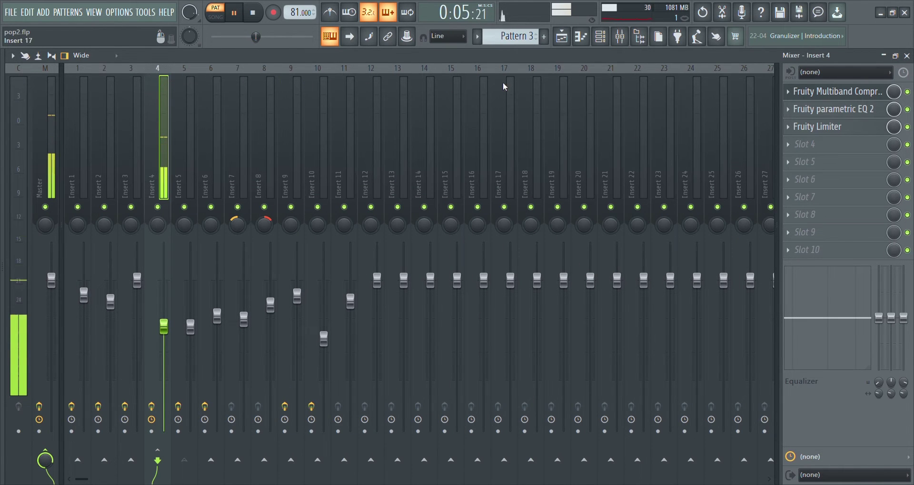
click(852, 94)
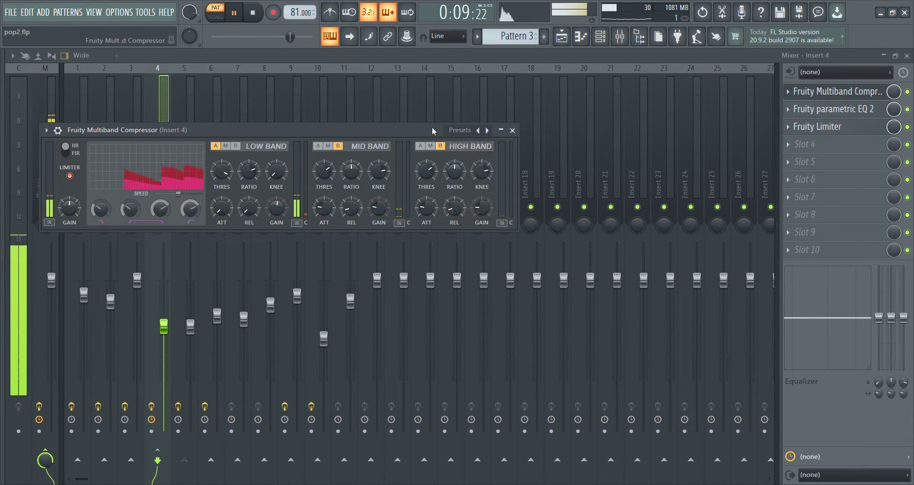
click(513, 130)
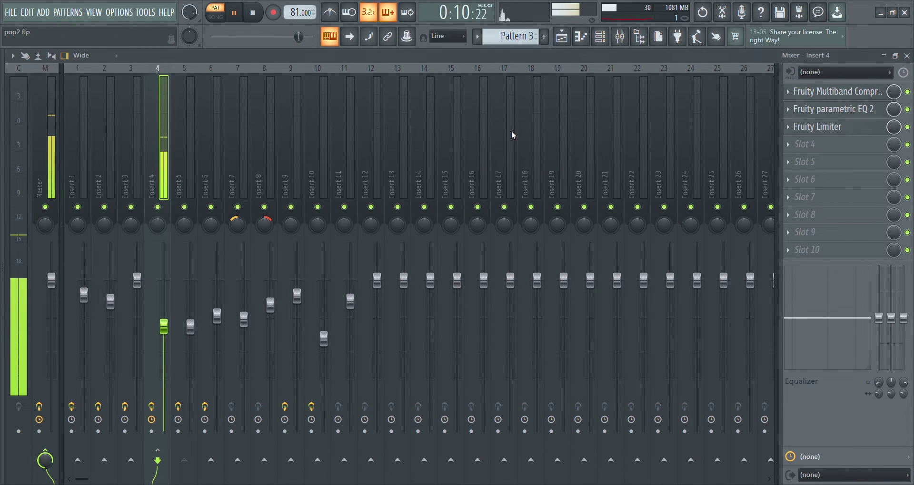
click(846, 110)
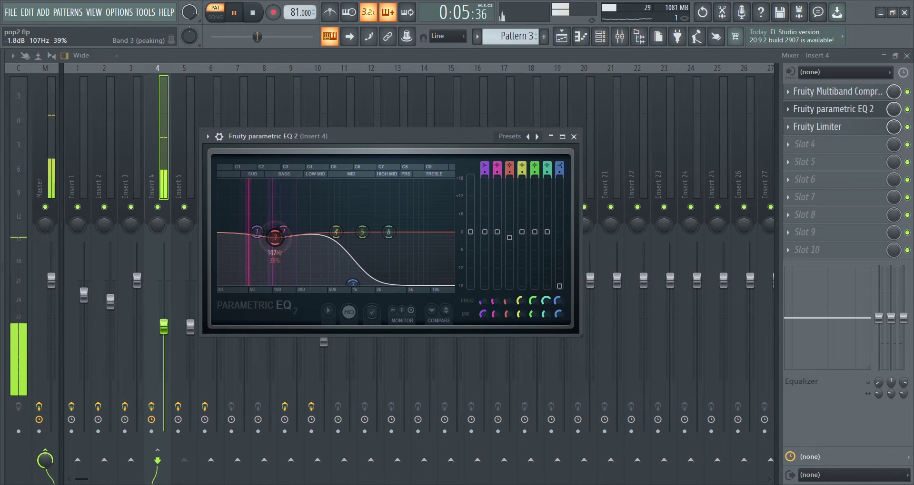
click(574, 137)
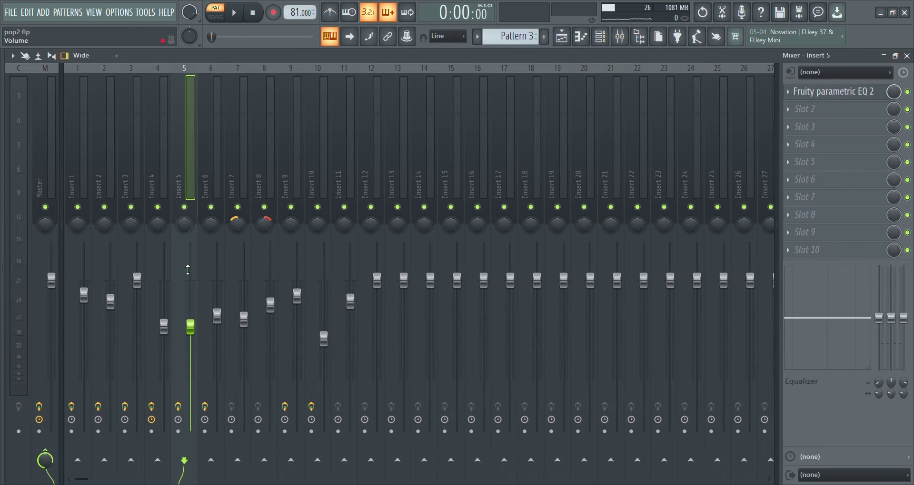
- Route the kick on Insert 5 as a sidechain to the bass on Insert 4, and select Insert 4
click(169, 82)
click(190, 78)
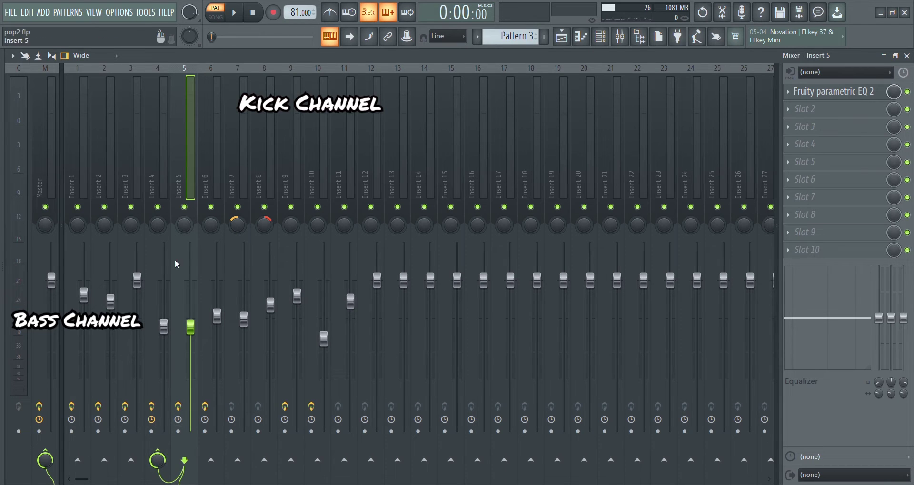
click(165, 77)
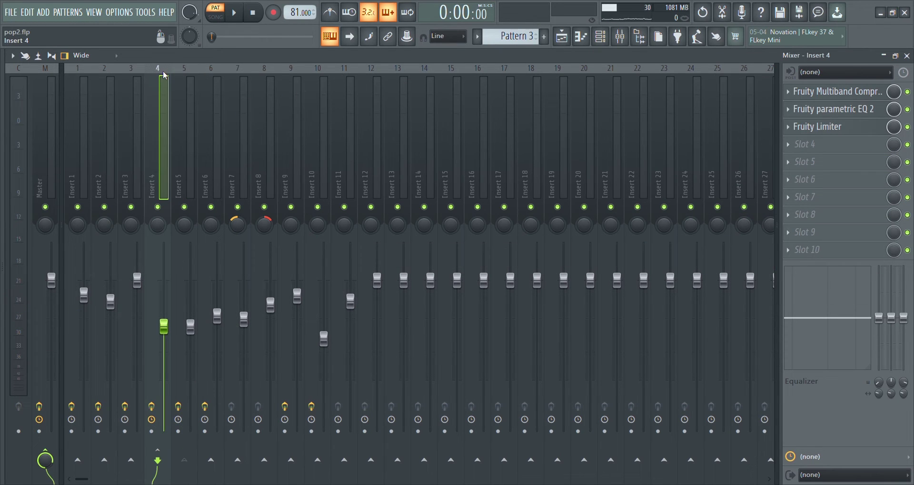
- Configure Insert 4's Fruity Limiter in COMP mode with sidechain input 1, and adjust its threshold and ratio
click(826, 135)
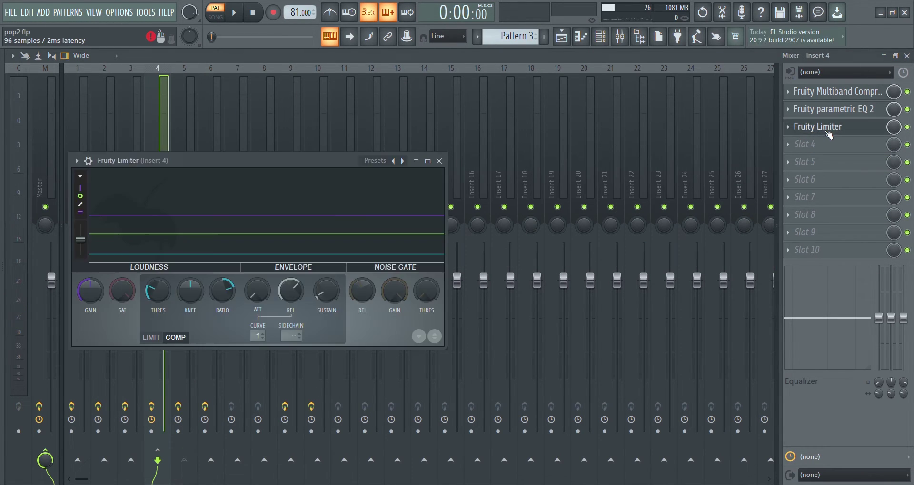
drag(277, 161, 382, 114)
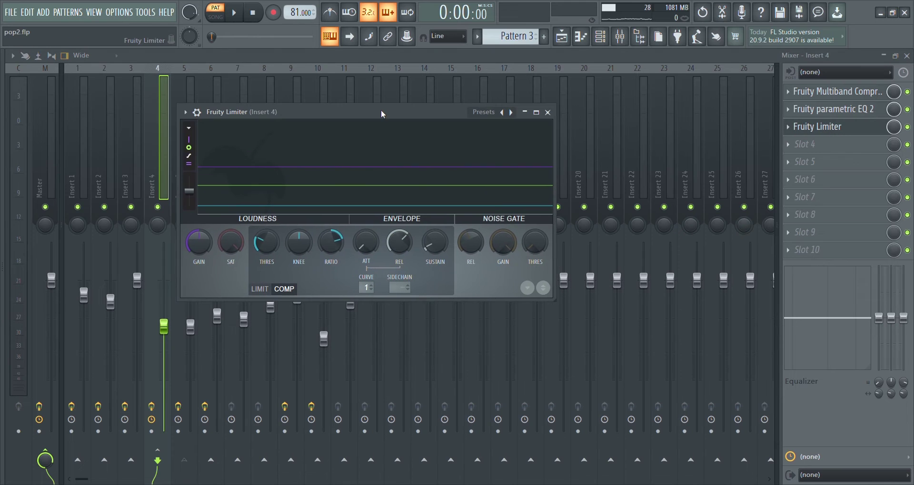
click(257, 289)
click(285, 290)
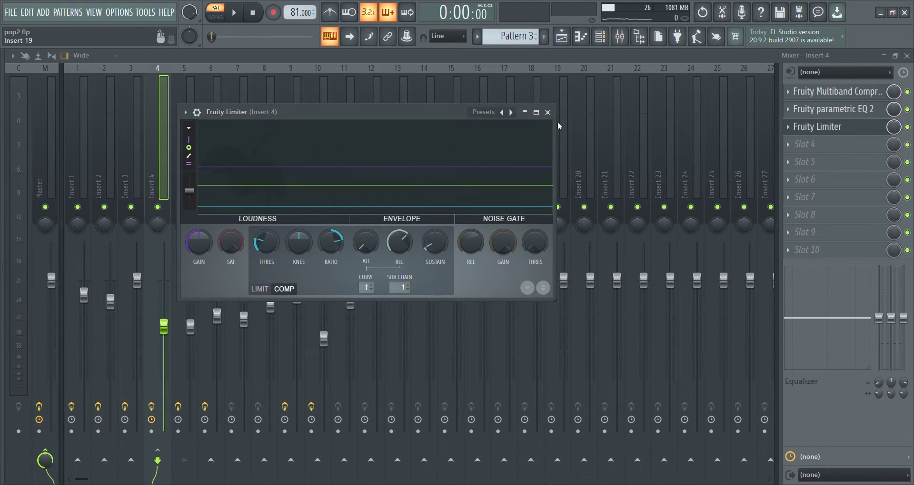
click(547, 112)
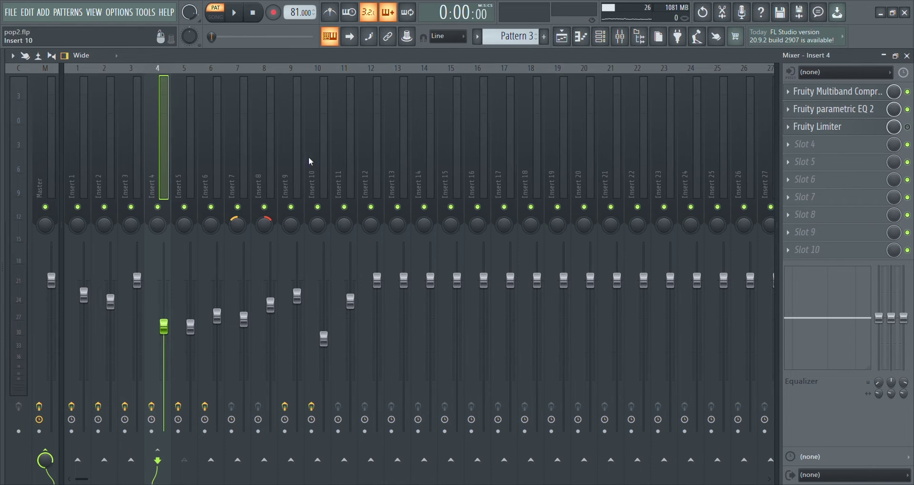
- Bypass Insert 4's limiter, solo Inserts 4 and 5, and play the bass and kick in song mode
right_click(185, 209)
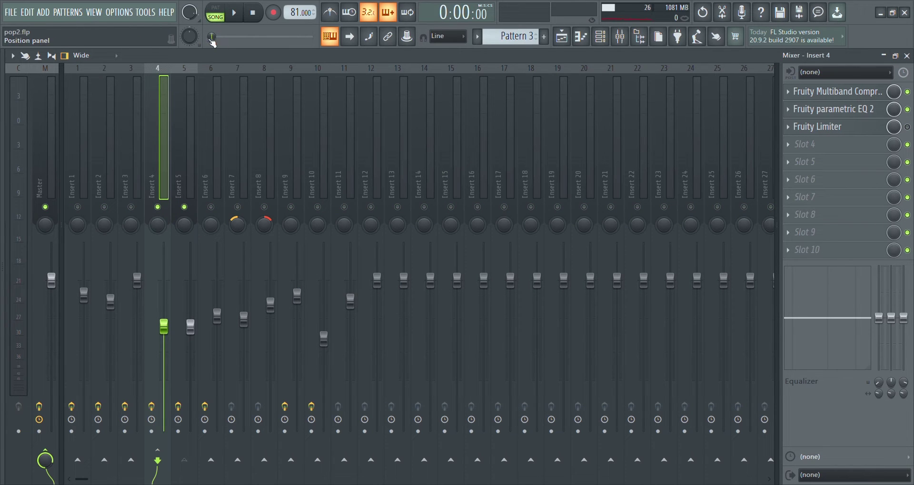
key(space)
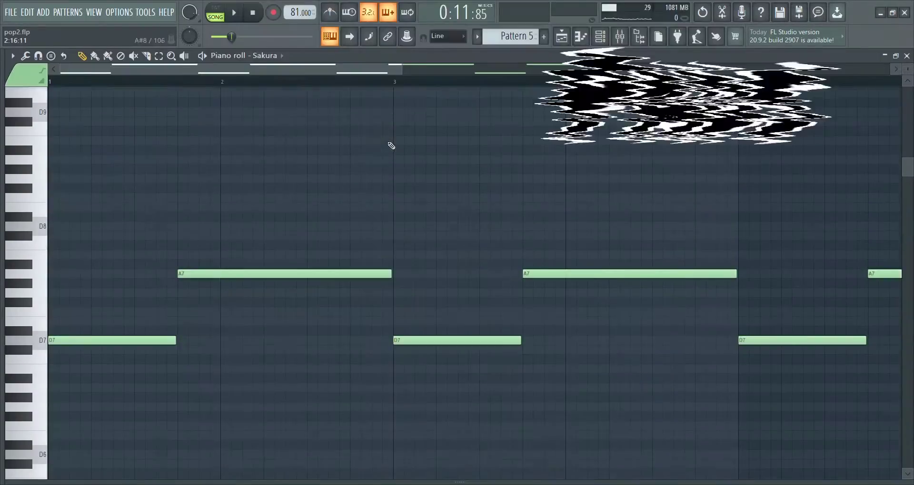
- Play Pattern 5's Sakura notes in the piano roll and inspect the PAD Les Pad FG preset in Sakura's Pads bank
scroll(391, 146, down, 5)
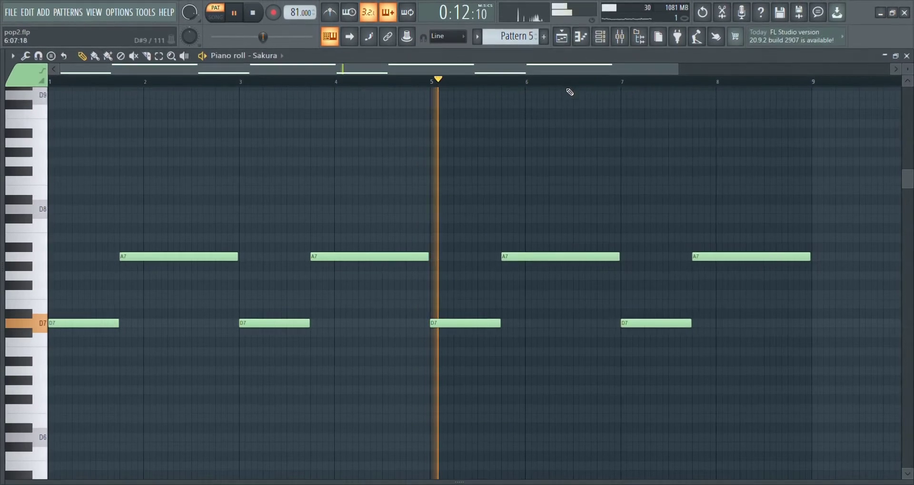
key(F6)
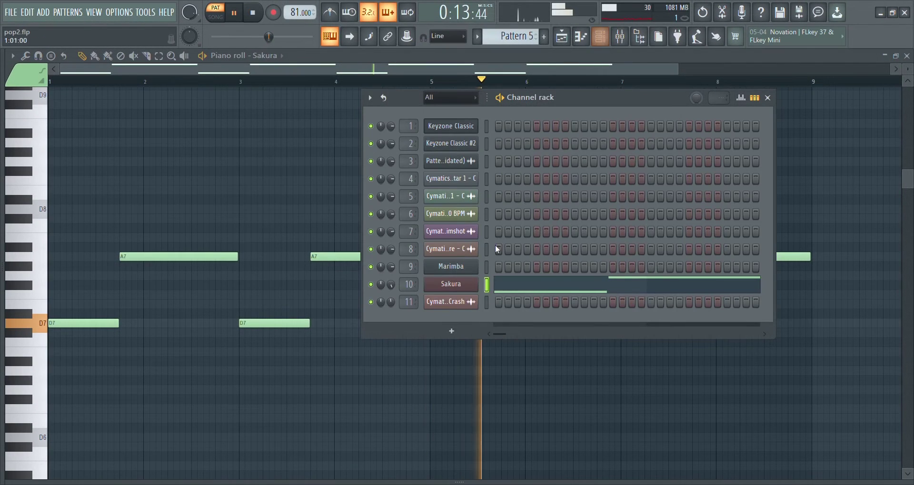
click(470, 286)
drag(370, 143, 534, 104)
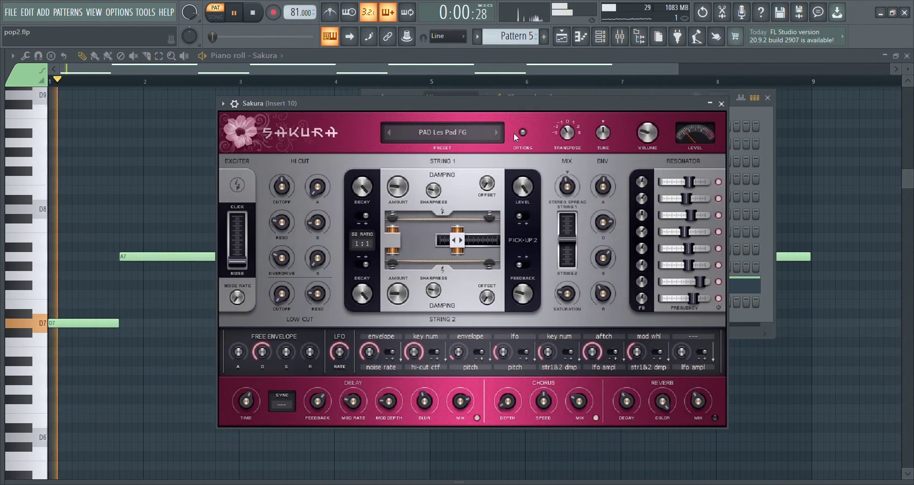
click(475, 137)
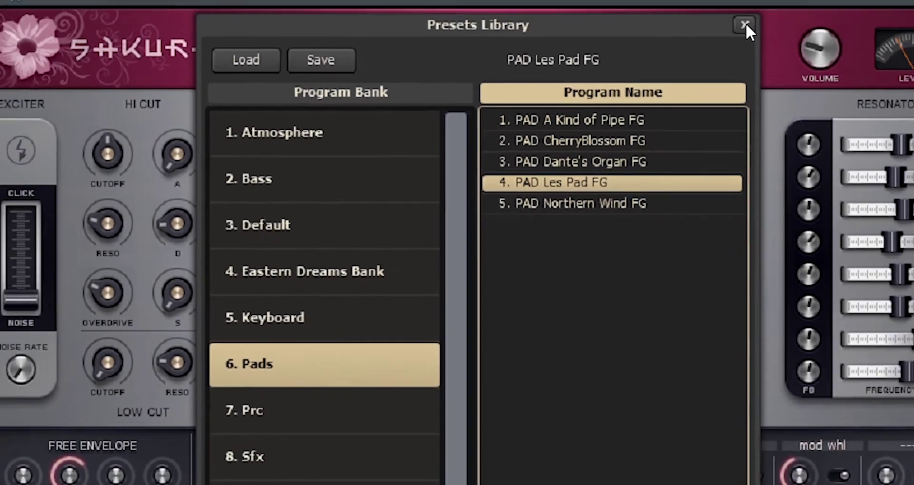
click(746, 24)
click(720, 104)
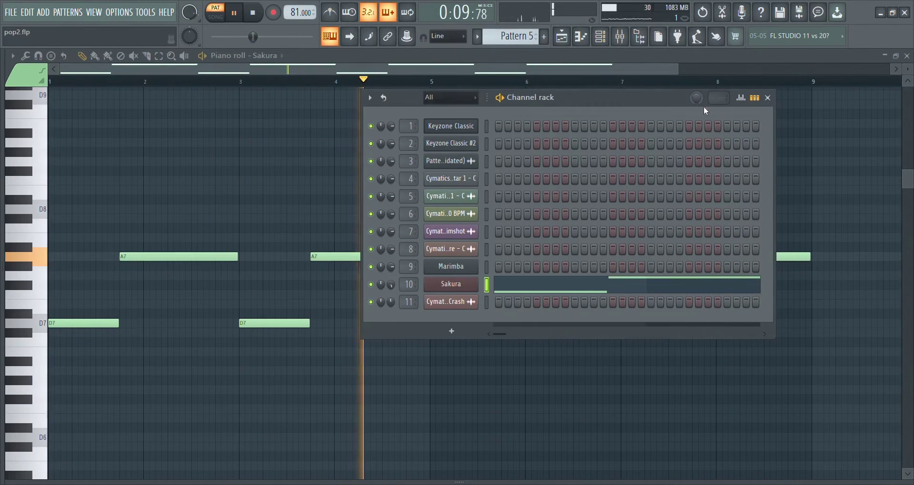
- Play Pattern 5 with the mixer open, and inspect the multiband compressor and parametric EQ on the Sakura pad's Insert 10
key(space)
click(620, 38)
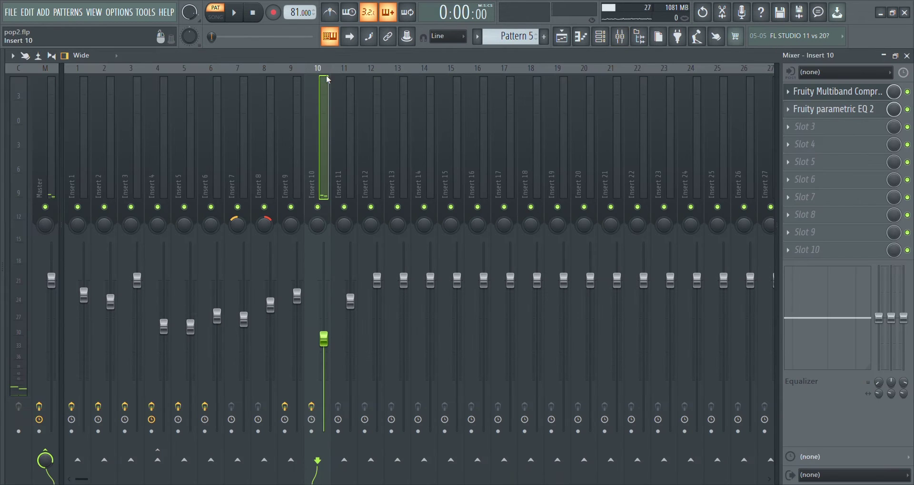
key(space)
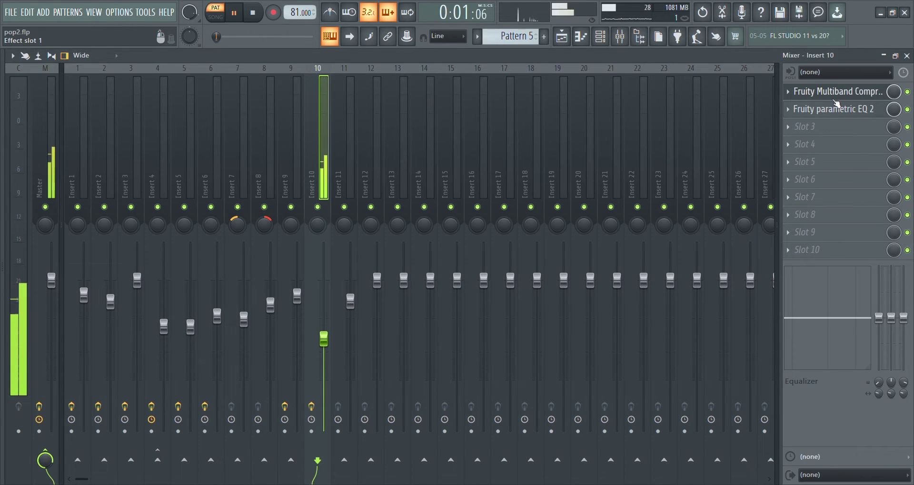
click(839, 98)
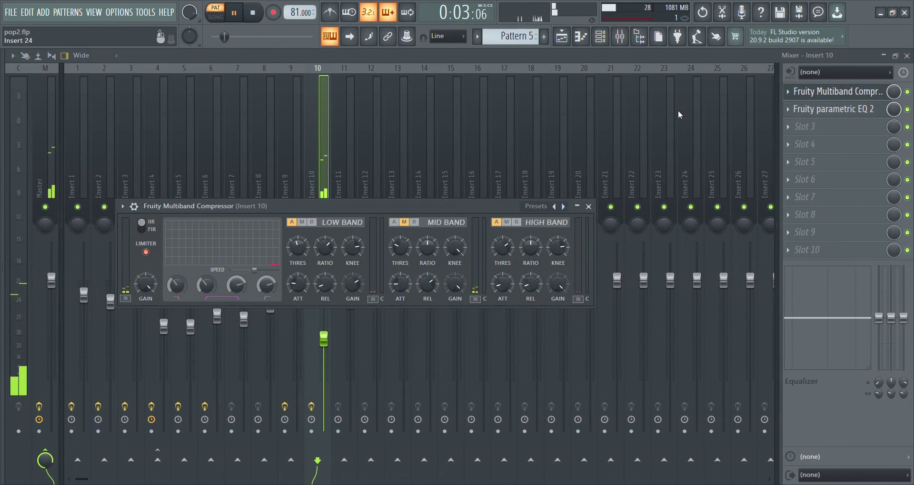
drag(481, 212, 583, 193)
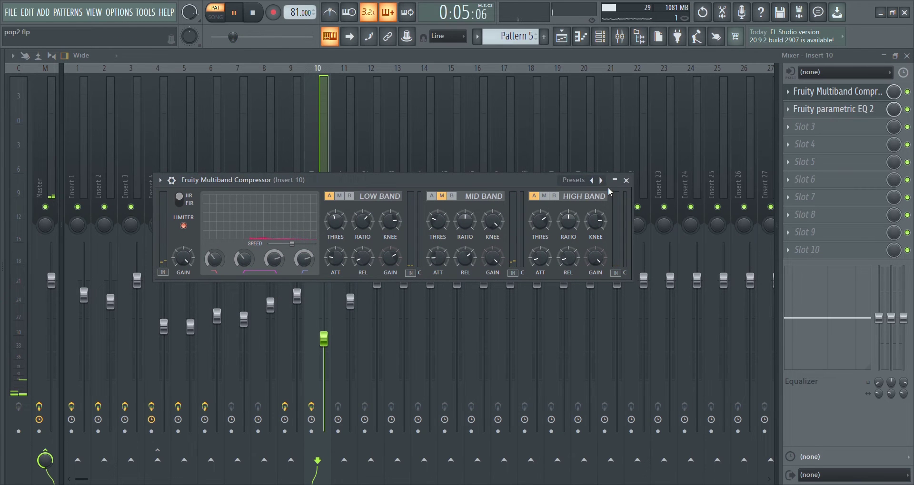
click(630, 187)
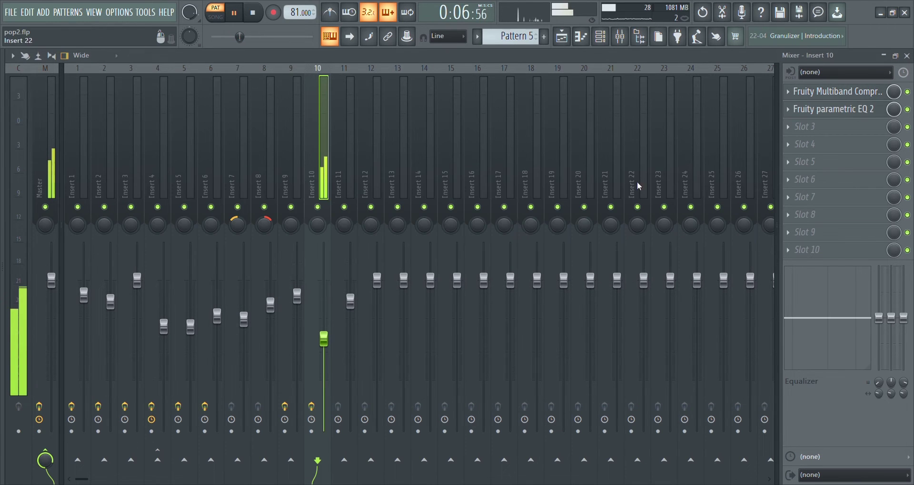
click(842, 110)
drag(385, 191, 479, 124)
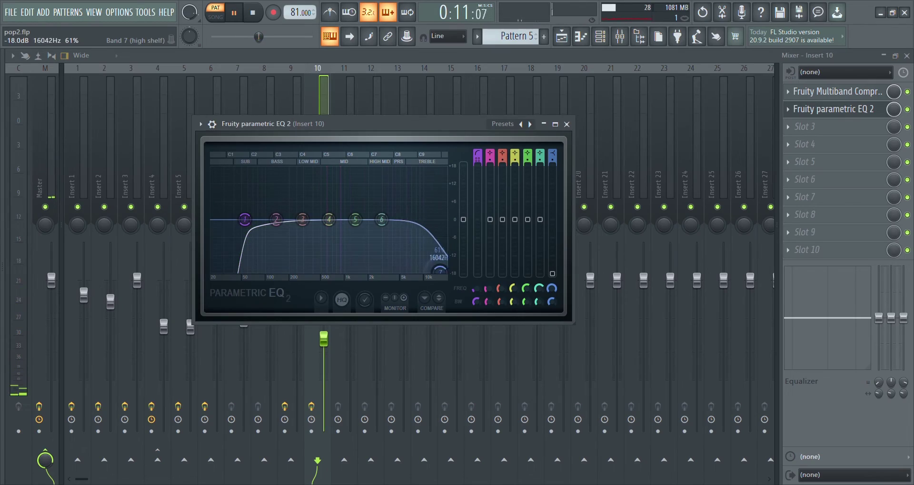
drag(431, 271, 426, 270)
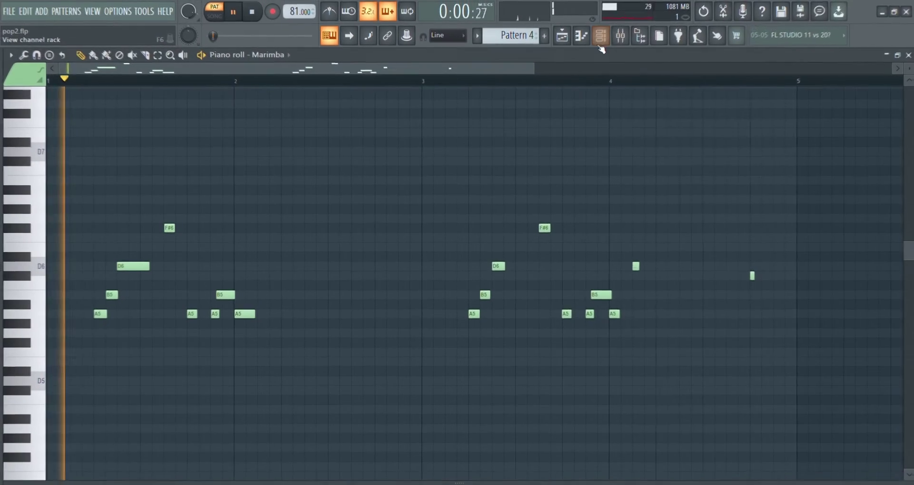
- Open the Marimba instrument from the channel rack while Pattern 4 plays, and examine its settings
click(599, 45)
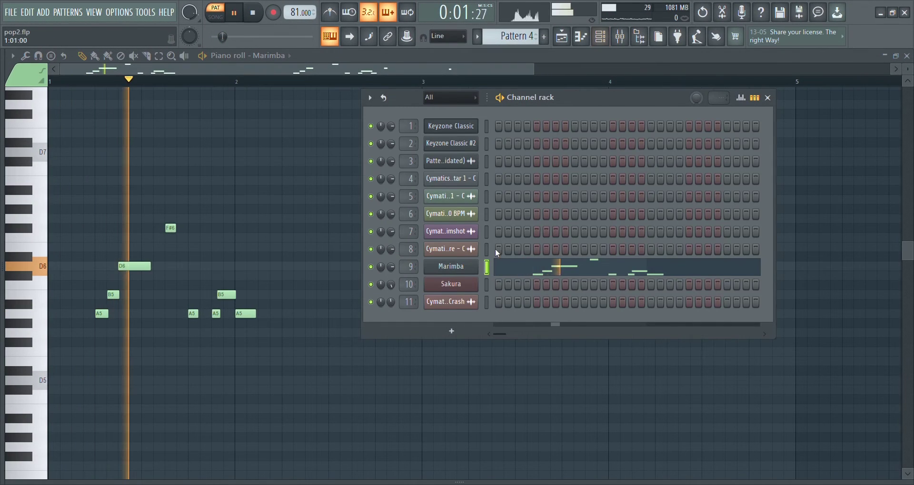
click(456, 268)
drag(336, 130, 458, 119)
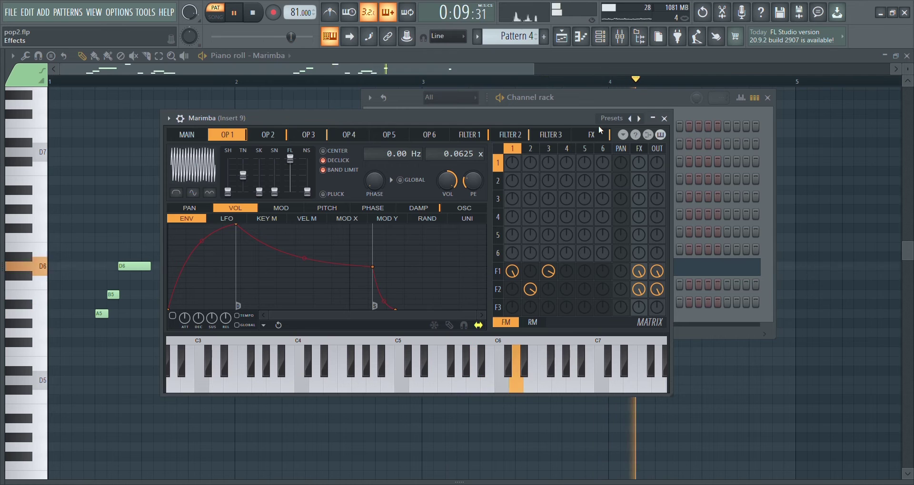
click(663, 119)
- Inspect the Fruity Reeverb 2, Fruity delay bank and Fruity parametric EQ 2 settings on the Marimba's Insert 9
click(620, 36)
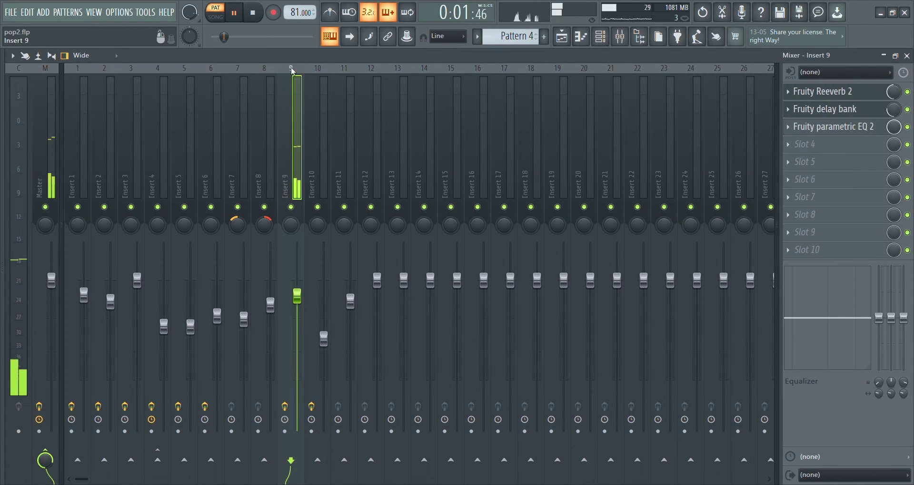
click(843, 92)
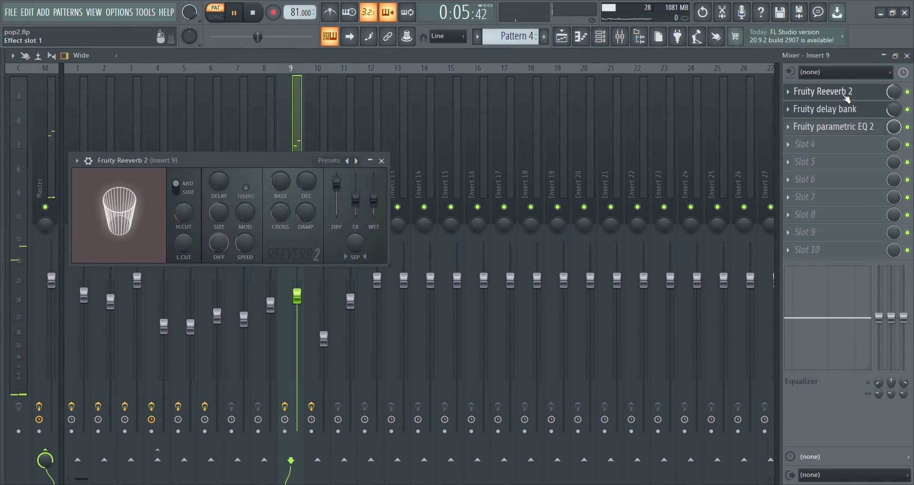
click(382, 161)
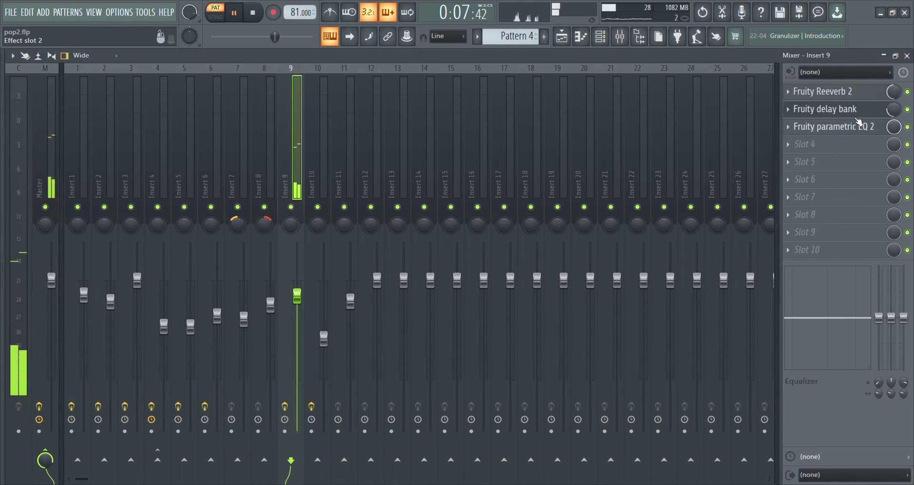
click(842, 109)
drag(328, 176, 394, 138)
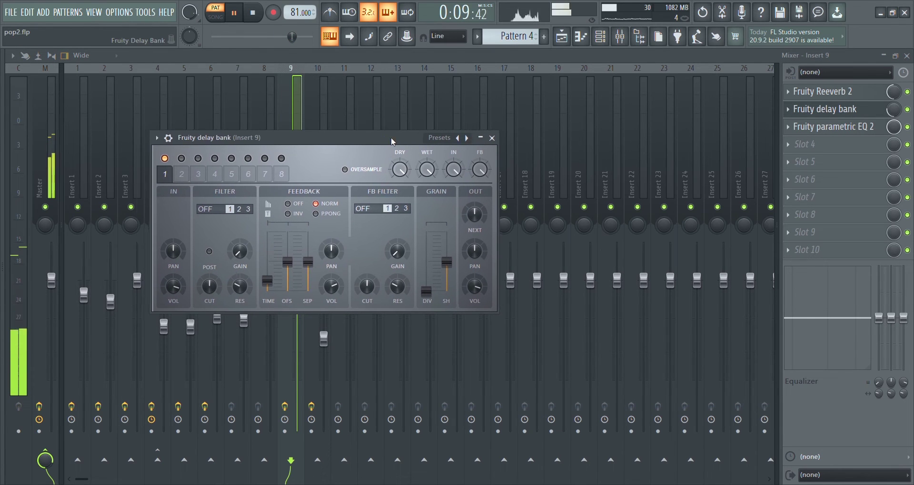
click(493, 139)
click(833, 127)
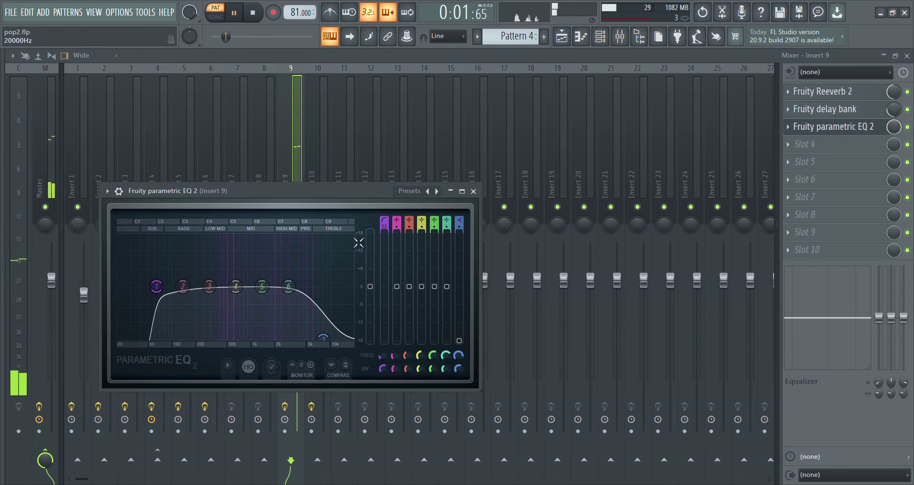
drag(321, 337, 321, 345)
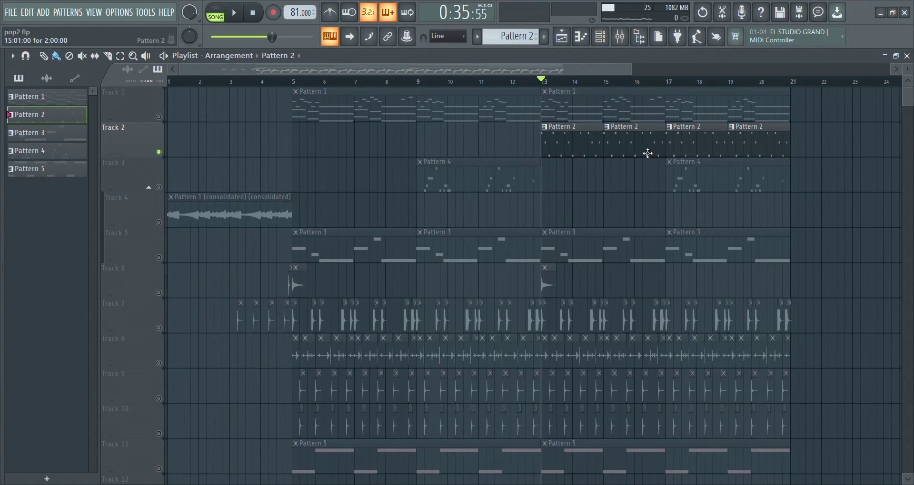
- Examine Pattern 2's Keyzone Classic #2 notes in the piano roll
click(583, 38)
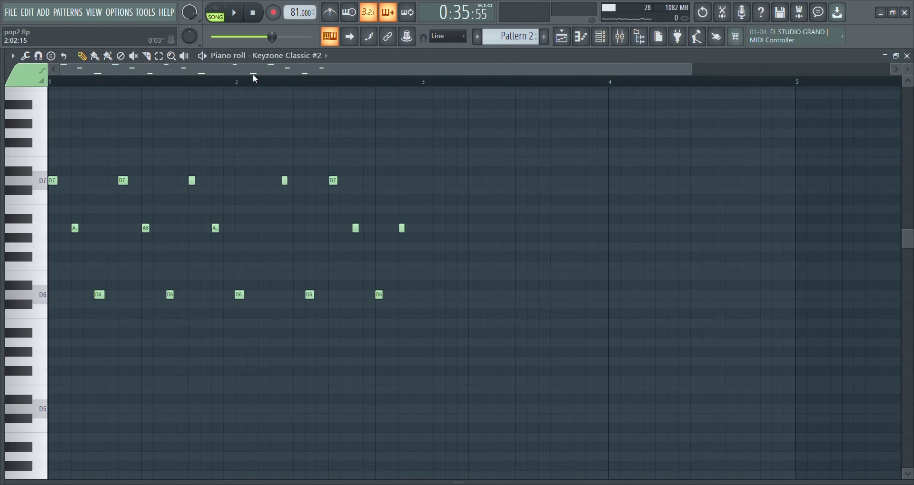
scroll(254, 78, up, 2)
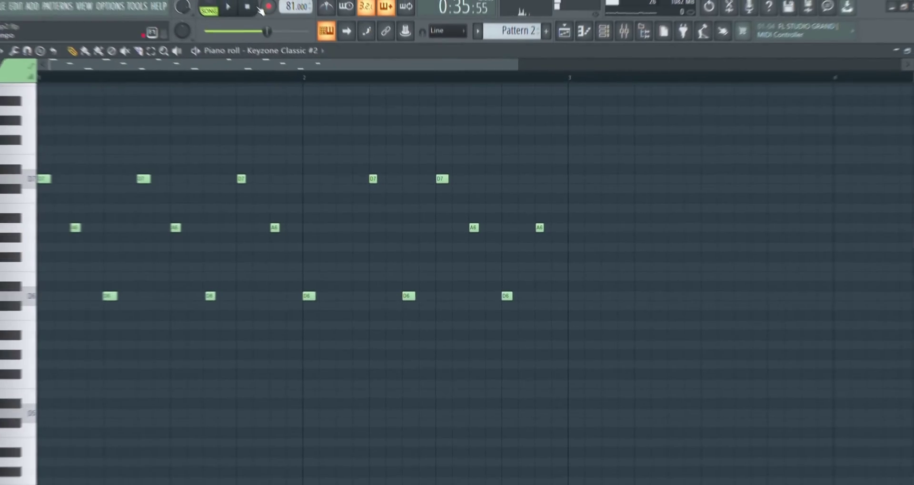
click(589, 41)
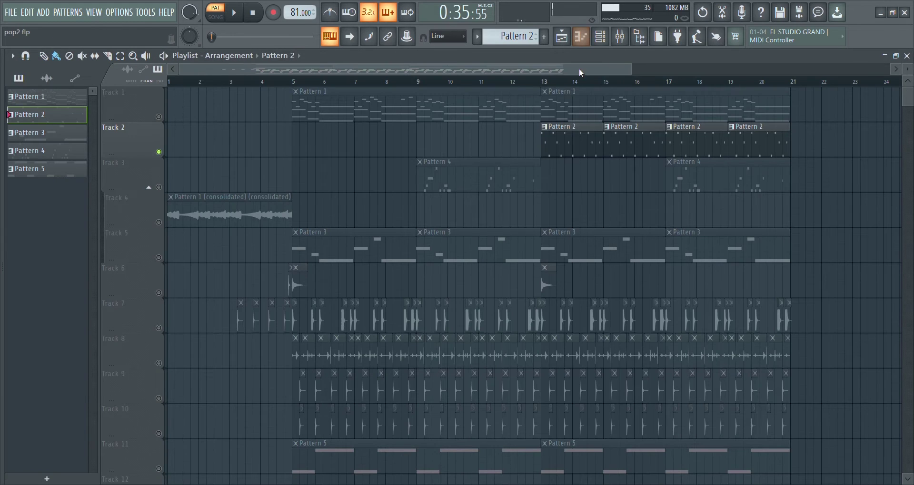
click(604, 40)
key(F7)
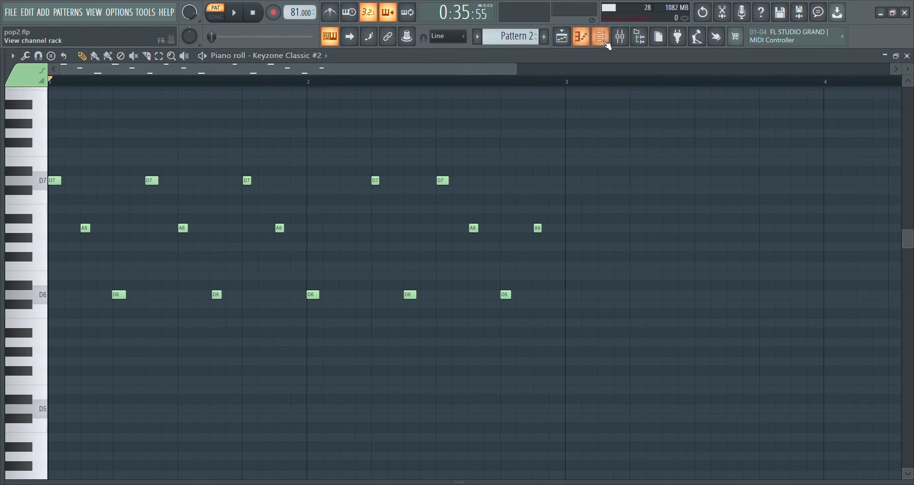
- Play Pattern 2 and inspect the Keyzone Classic #2 instrument's Yamaha Grand program from the channel rack
click(610, 42)
key(space)
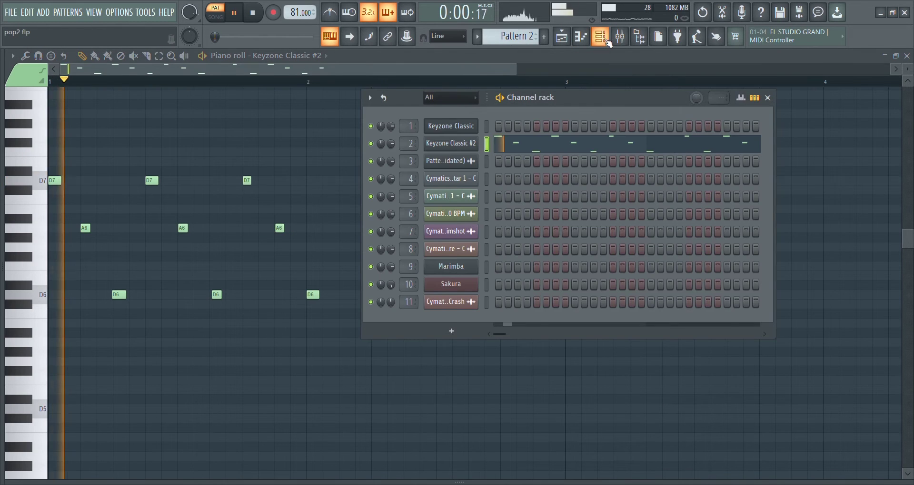
click(449, 148)
drag(267, 100, 449, 95)
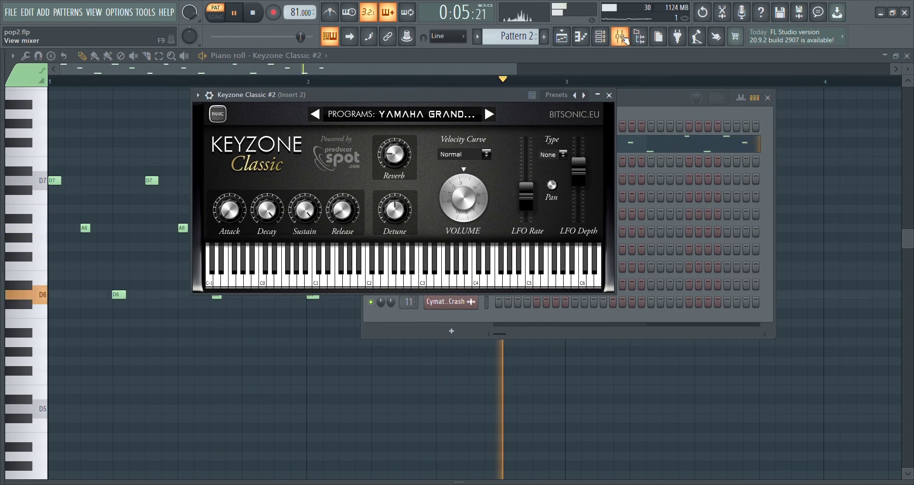
- Set the band 7 high shelf to 2655 Hz in the Fruity parametric EQ 2 on mixer Insert 2
key(F9)
click(810, 90)
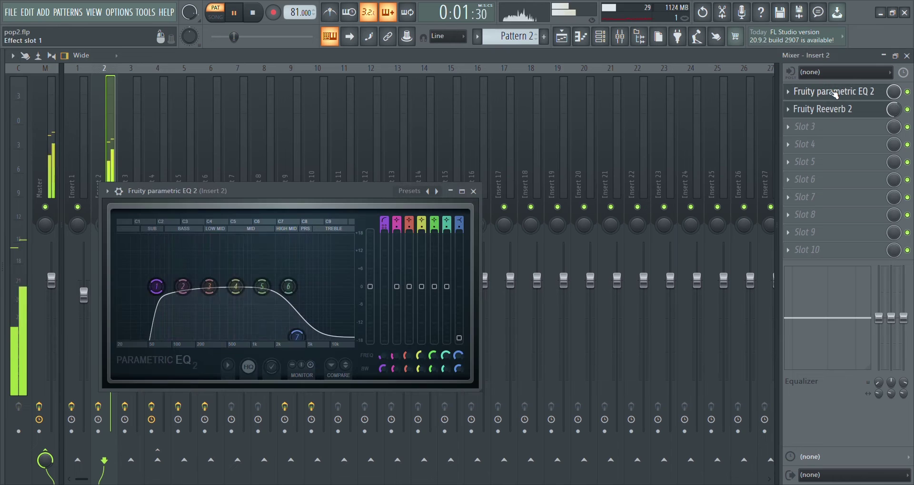
mouse_move(302, 342)
mouse_down()
mouse_move(286, 337)
mouse_move(347, 337)
mouse_move(284, 338)
mouse_up()
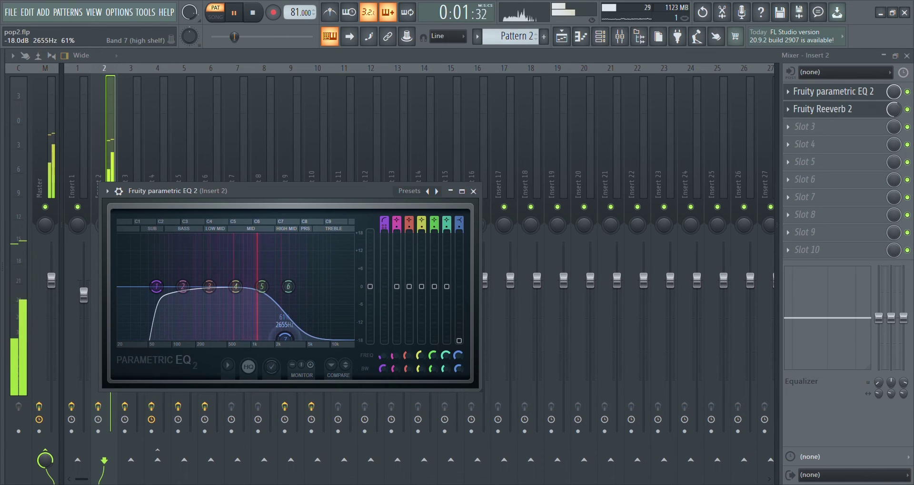
click(474, 192)
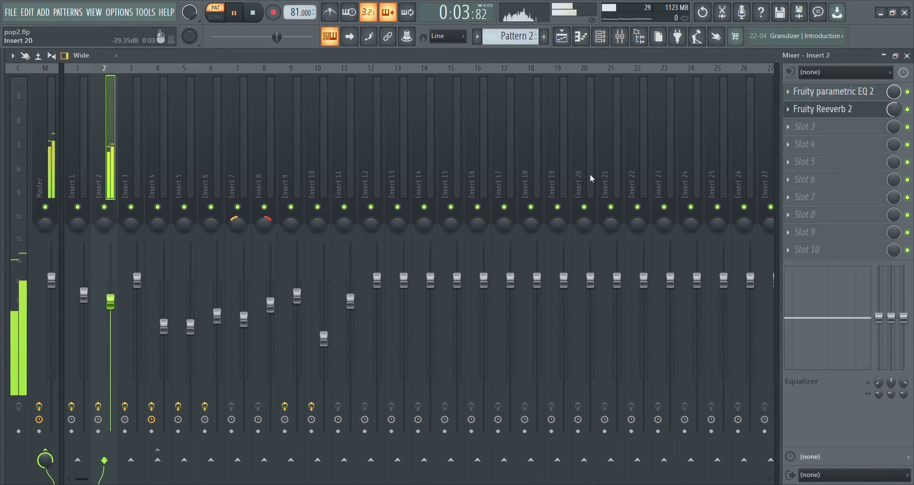
- Inspect the Fruity Reeverb 2 settings on Insert 2, and stop Pattern 2's playback
click(833, 110)
drag(304, 207, 447, 142)
key(space)
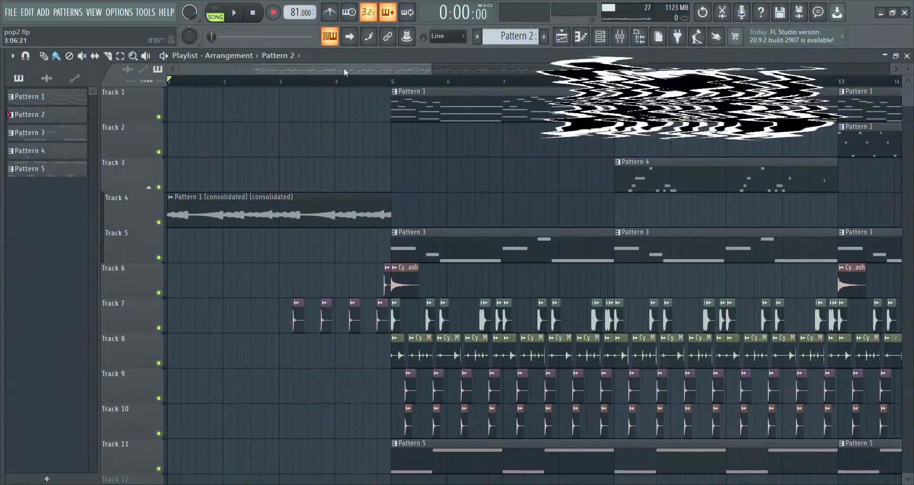
- Turn off Reverse for the consolidated Pattern 1 audio clip on Track 4, and listen to the clip from bar 1
scroll(344, 71, up, 5)
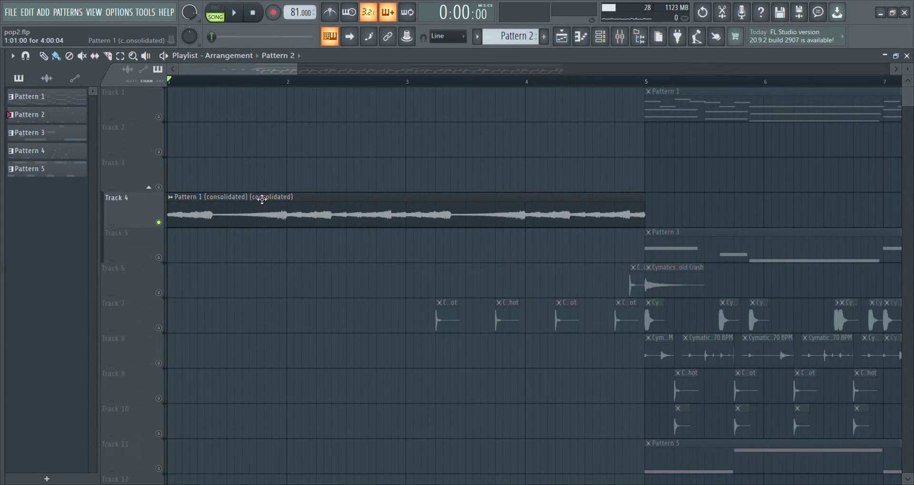
double_click(262, 200)
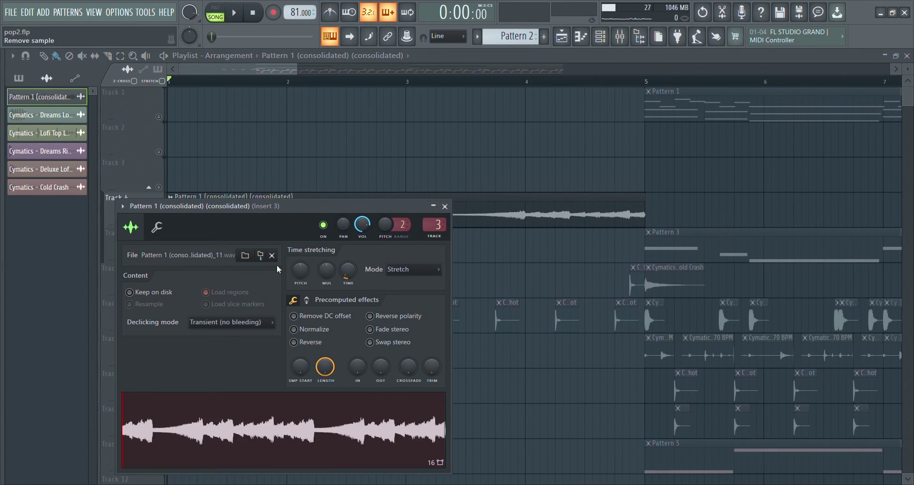
click(294, 343)
click(445, 207)
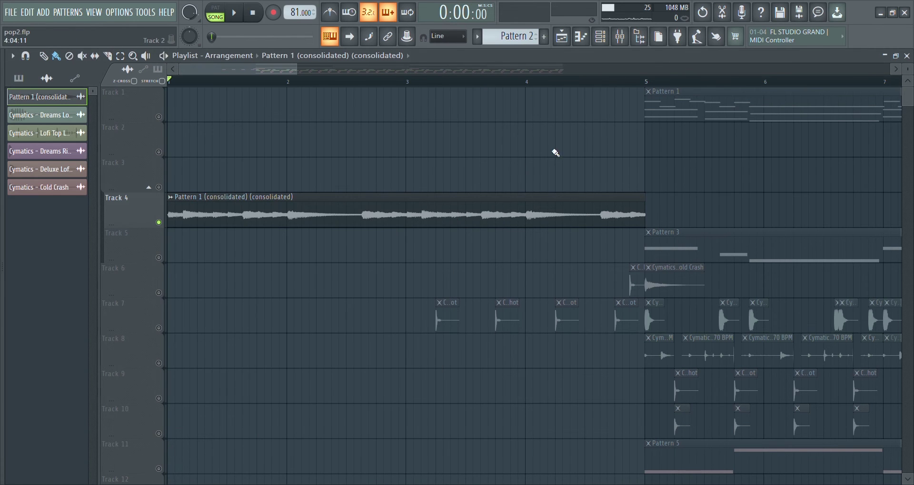
key(space)
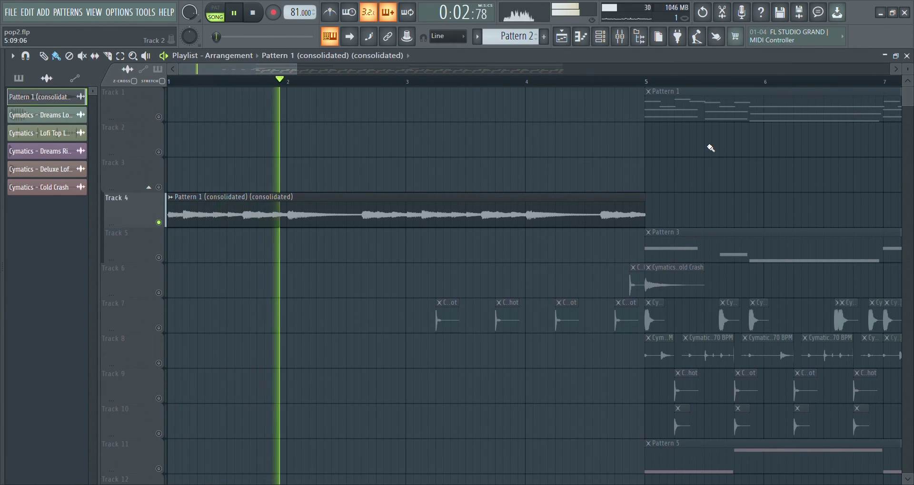
key(space)
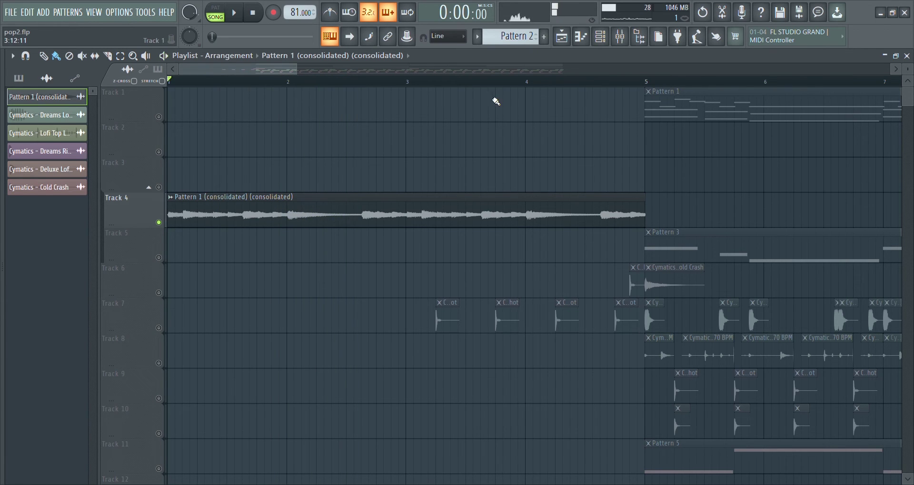
- Solo Track 1 and listen to its Pattern 1 clip from bar 5
scroll(192, 122, down, 3)
right_click(158, 117)
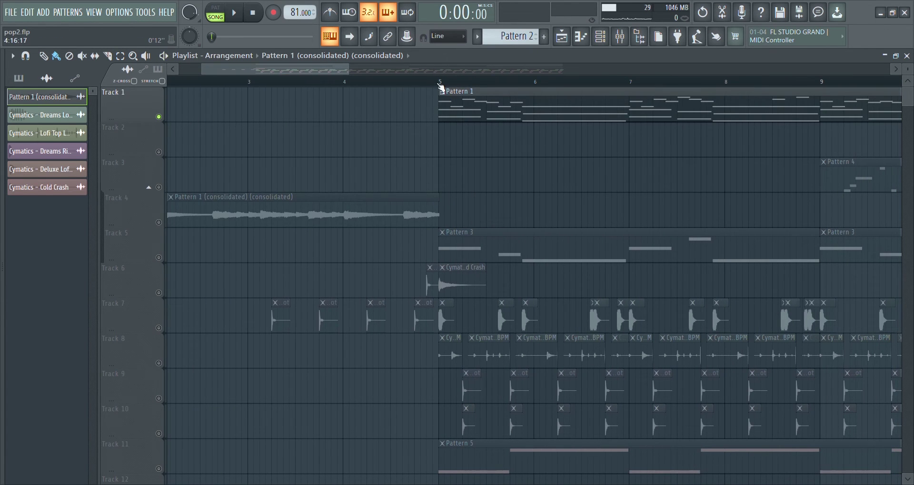
key(space)
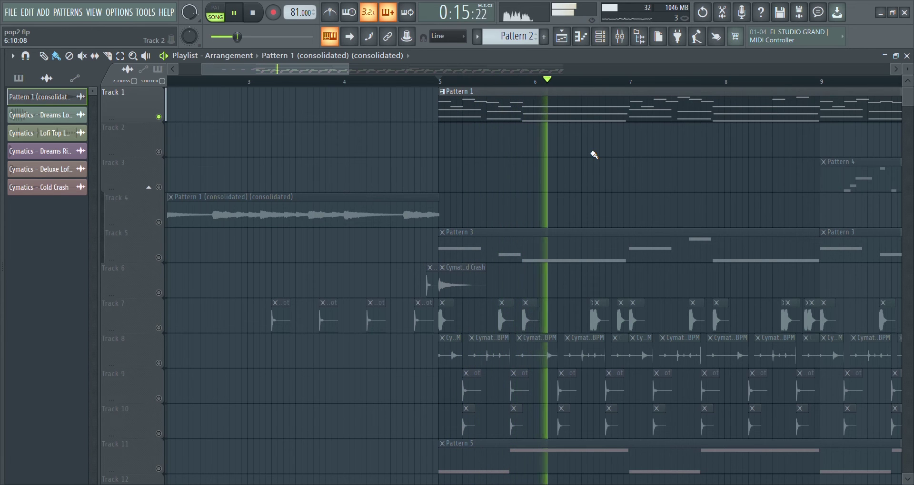
key(space)
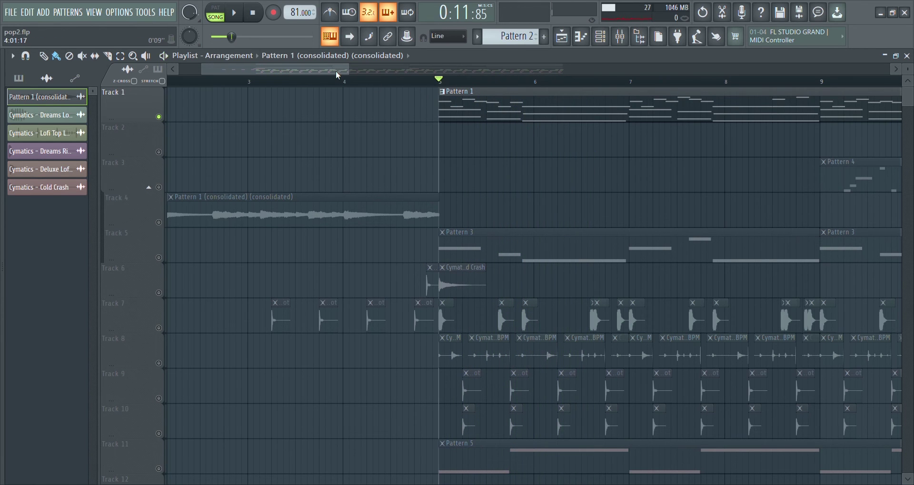
- Select the Pattern 1 clip on Track 1 for consolidation into audio
click(527, 121)
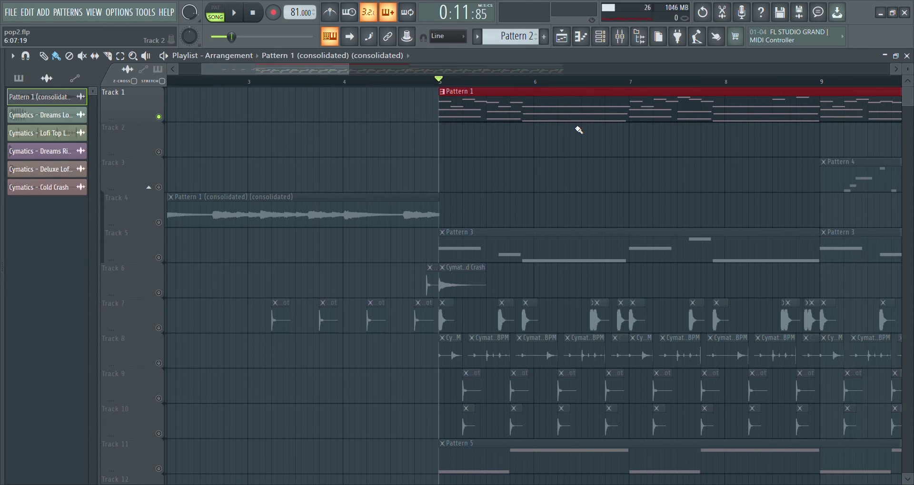
key(ctrl+alt+c)
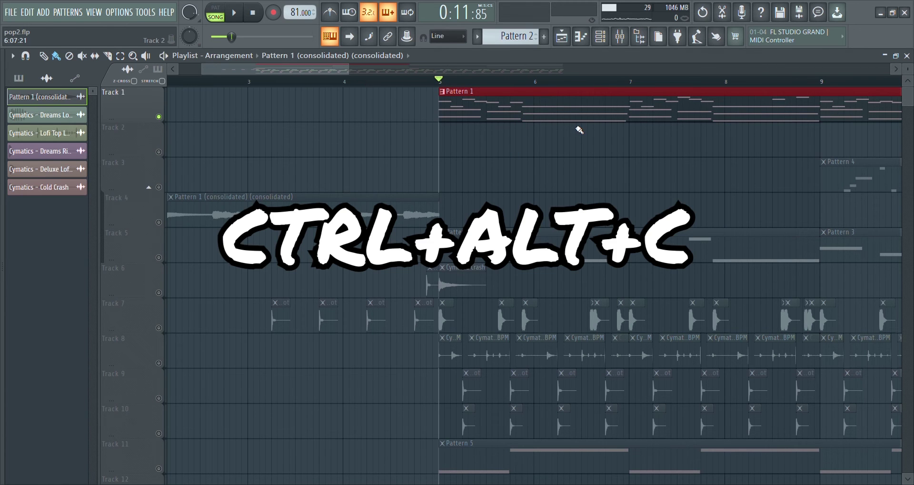
- Solo Track 4, play its consolidated audio clip, and inspect the Fruity parametric EQ 2 on Insert 3
scroll(311, 97, left, 5)
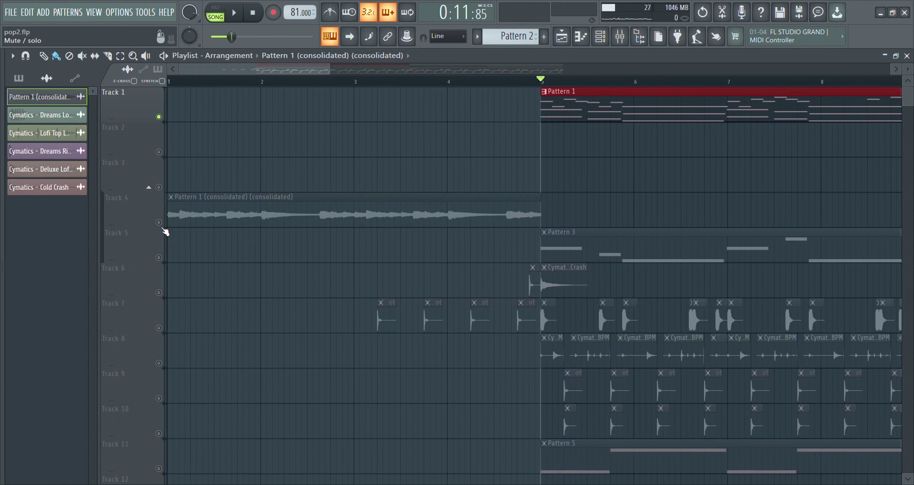
right_click(159, 223)
scroll(268, 72, up, 3)
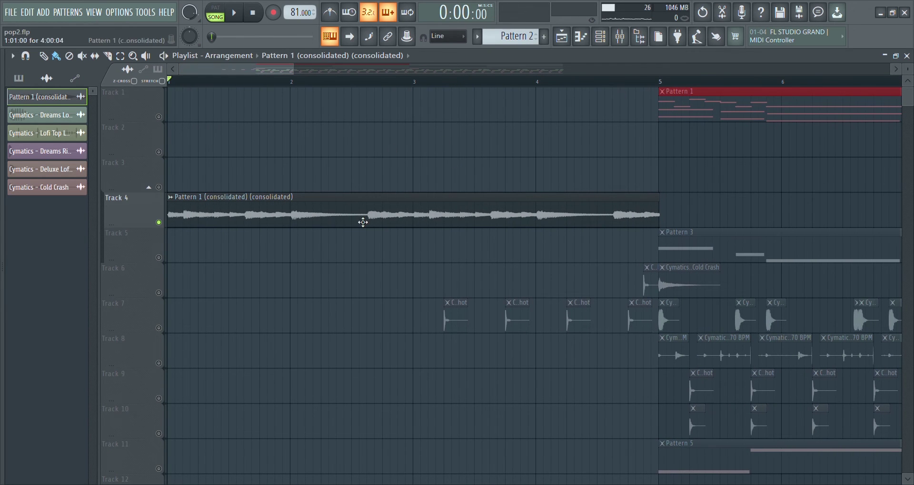
click(621, 44)
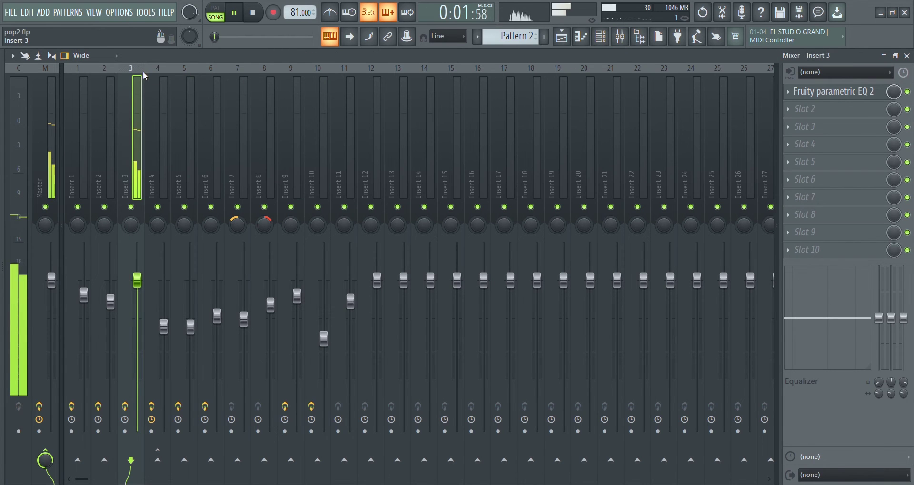
click(802, 91)
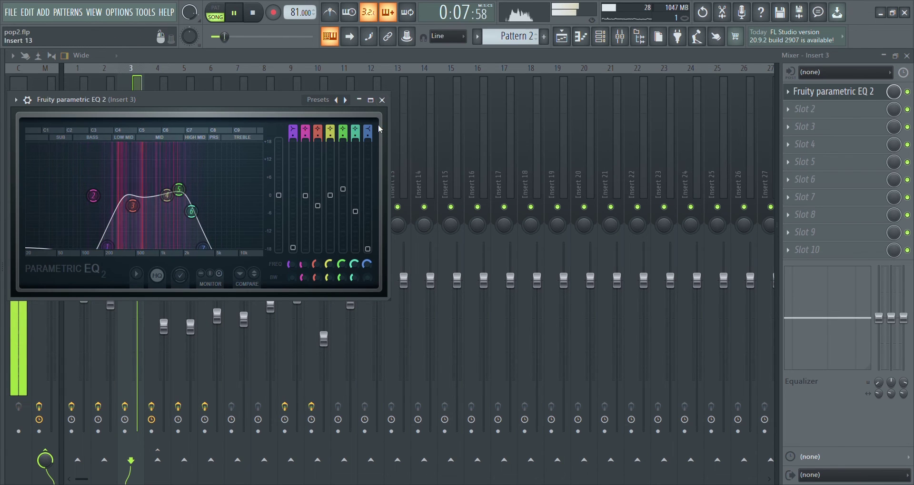
click(382, 100)
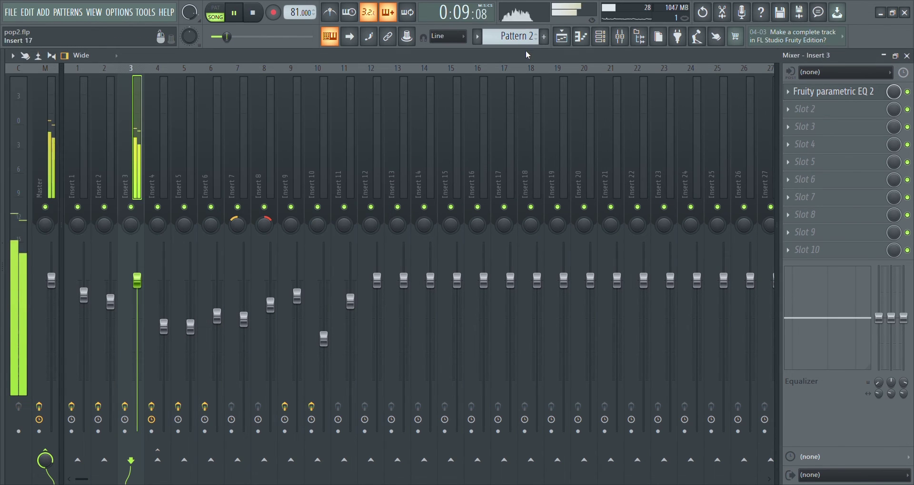
click(563, 43)
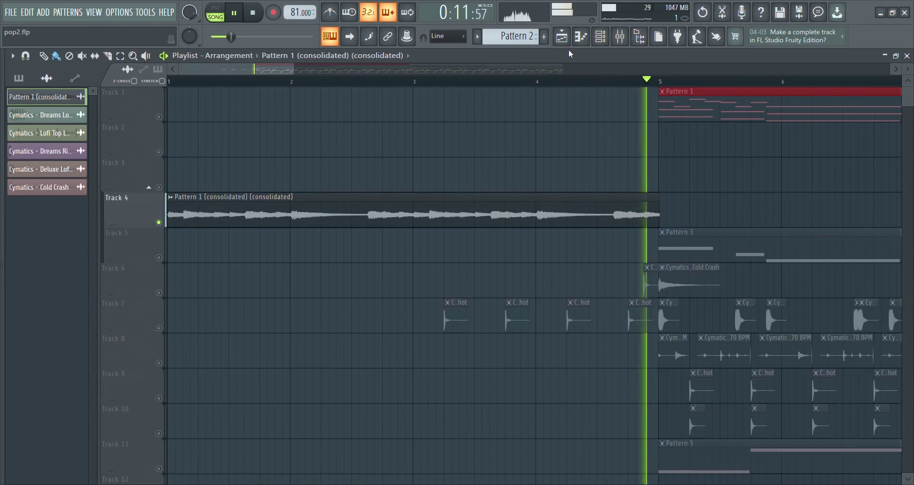
- Stop the soloed playback and play the full arrangement from bar 1 with all tracks enabled
key(space)
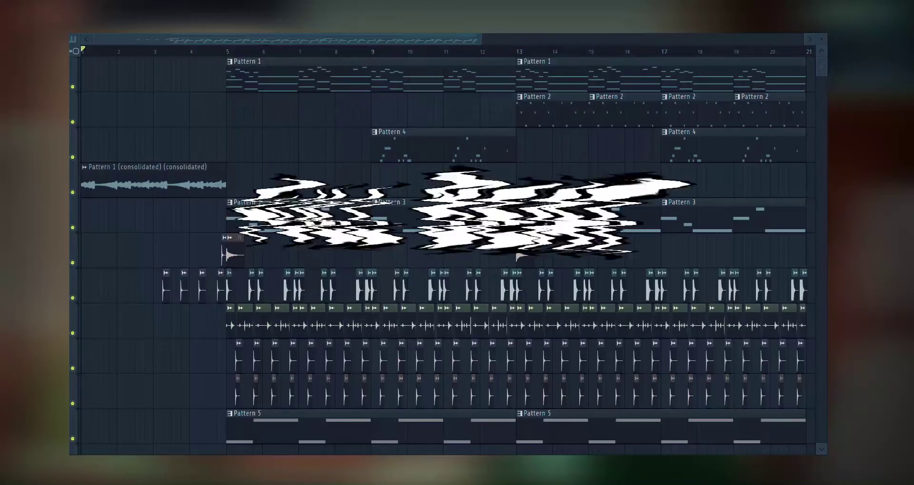
key(space)
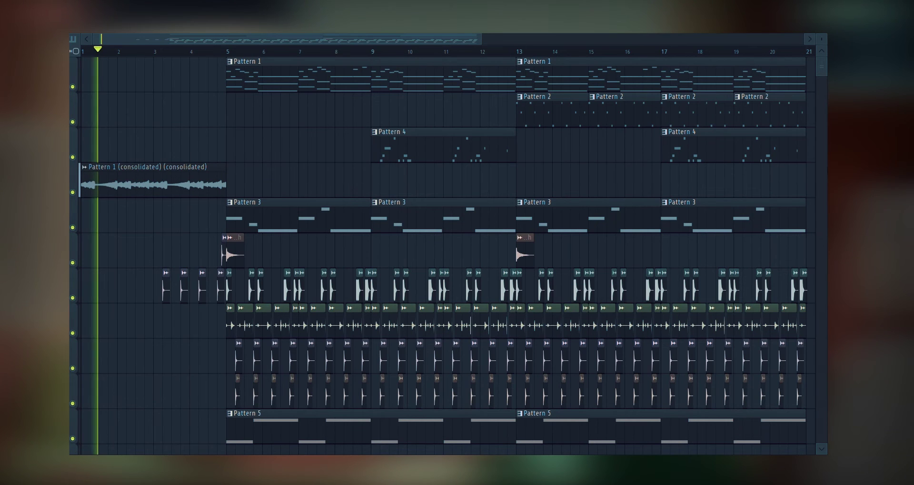